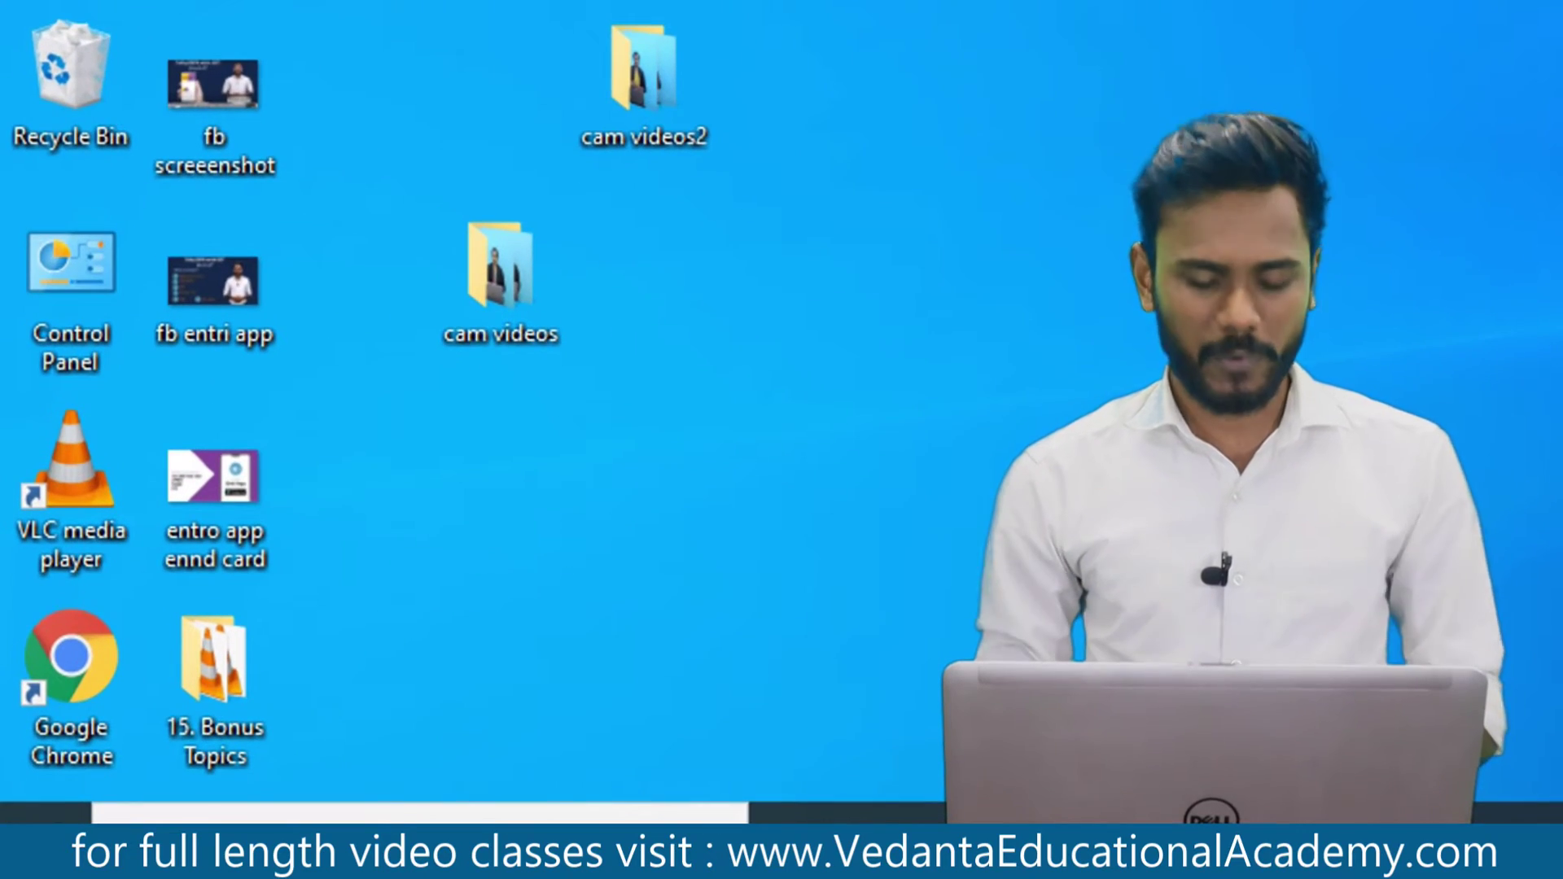
# - Open the Windows Start menu with the Windows key
pyautogui.press('super')
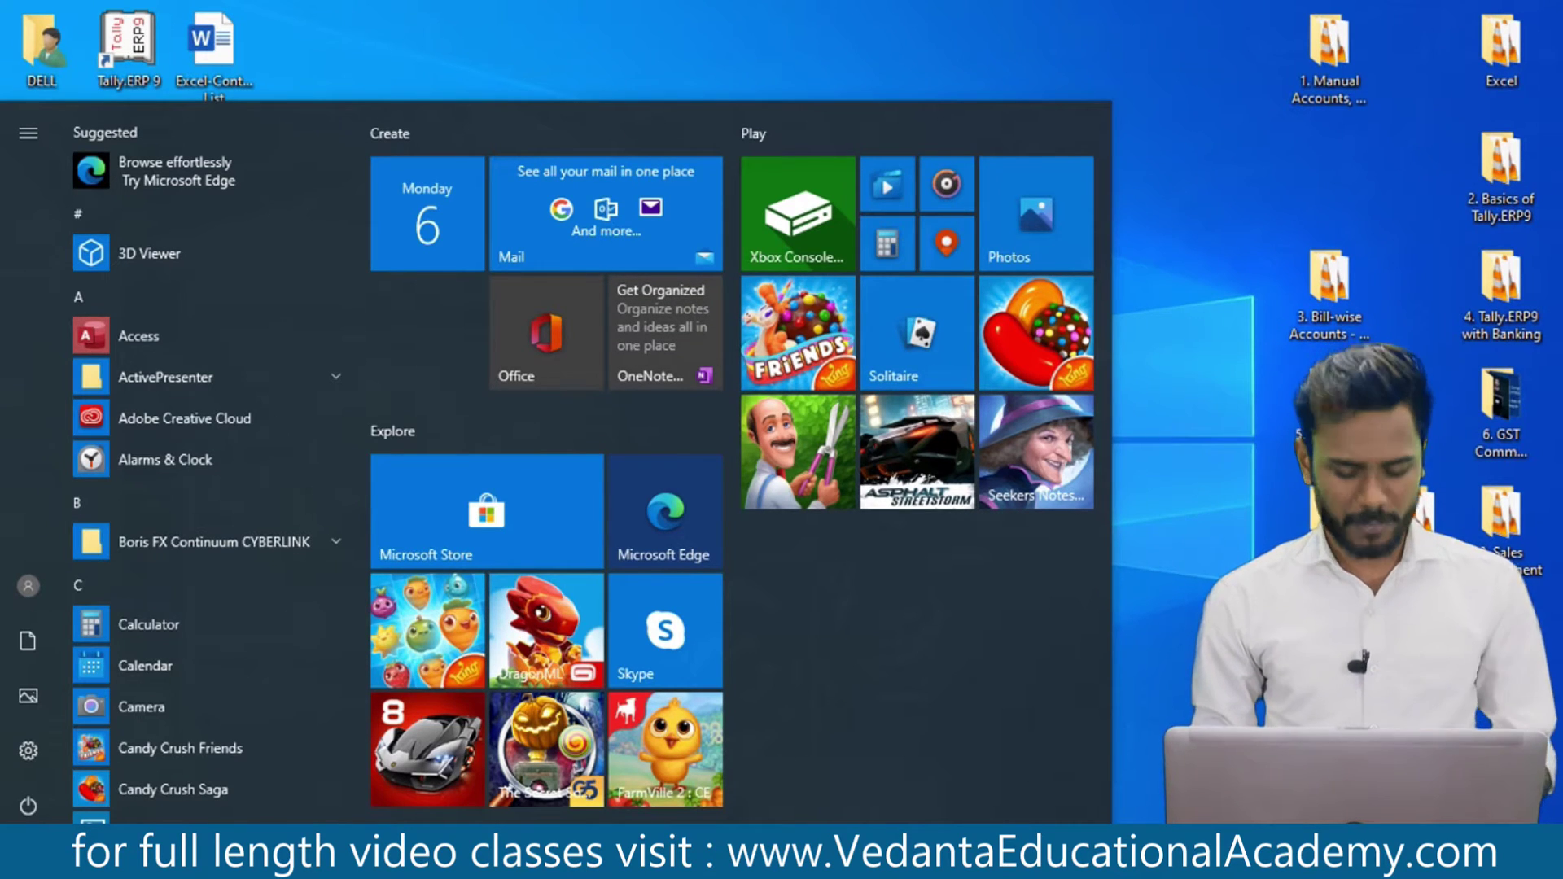
# - Search the Start menu for EXCEL and launch the Excel app
pyautogui.press('super')
pyautogui.write('EXCEL')
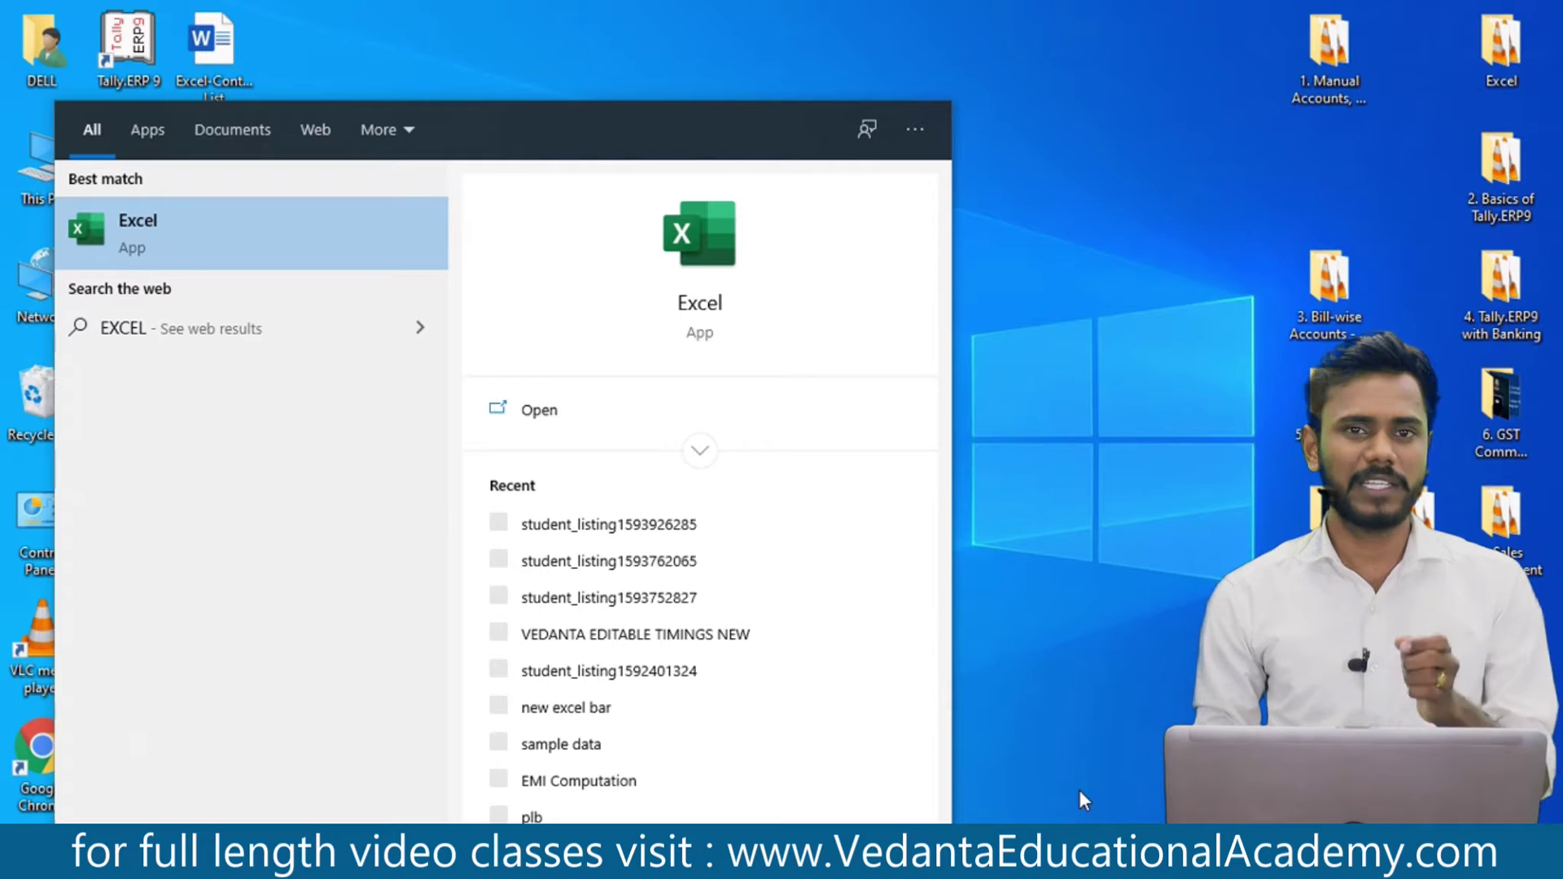
pyautogui.press('Return')
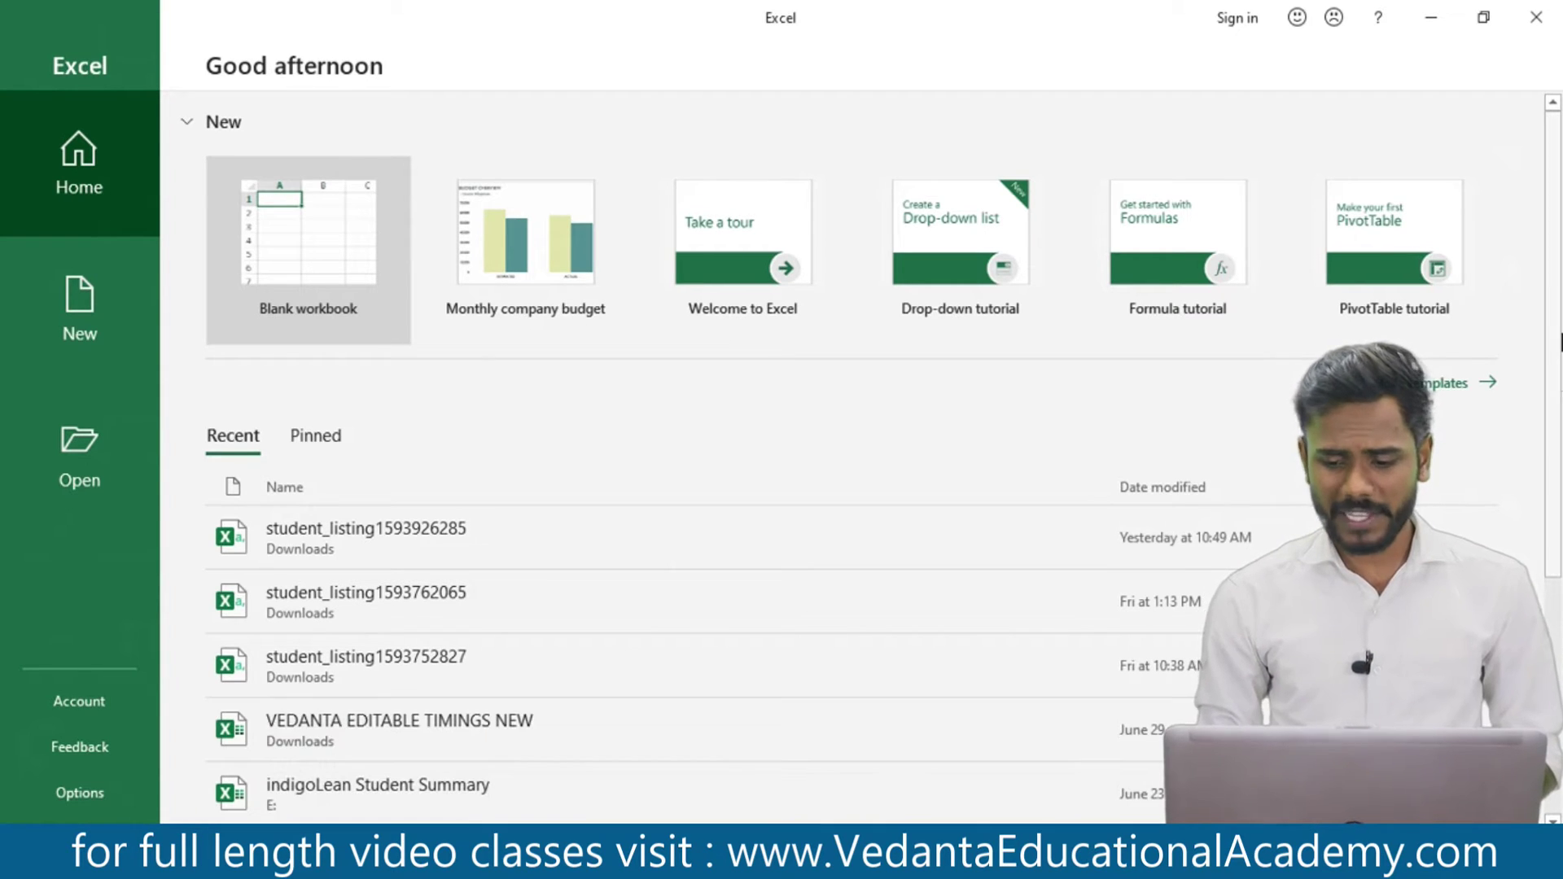
pyautogui.click(1545, 25)
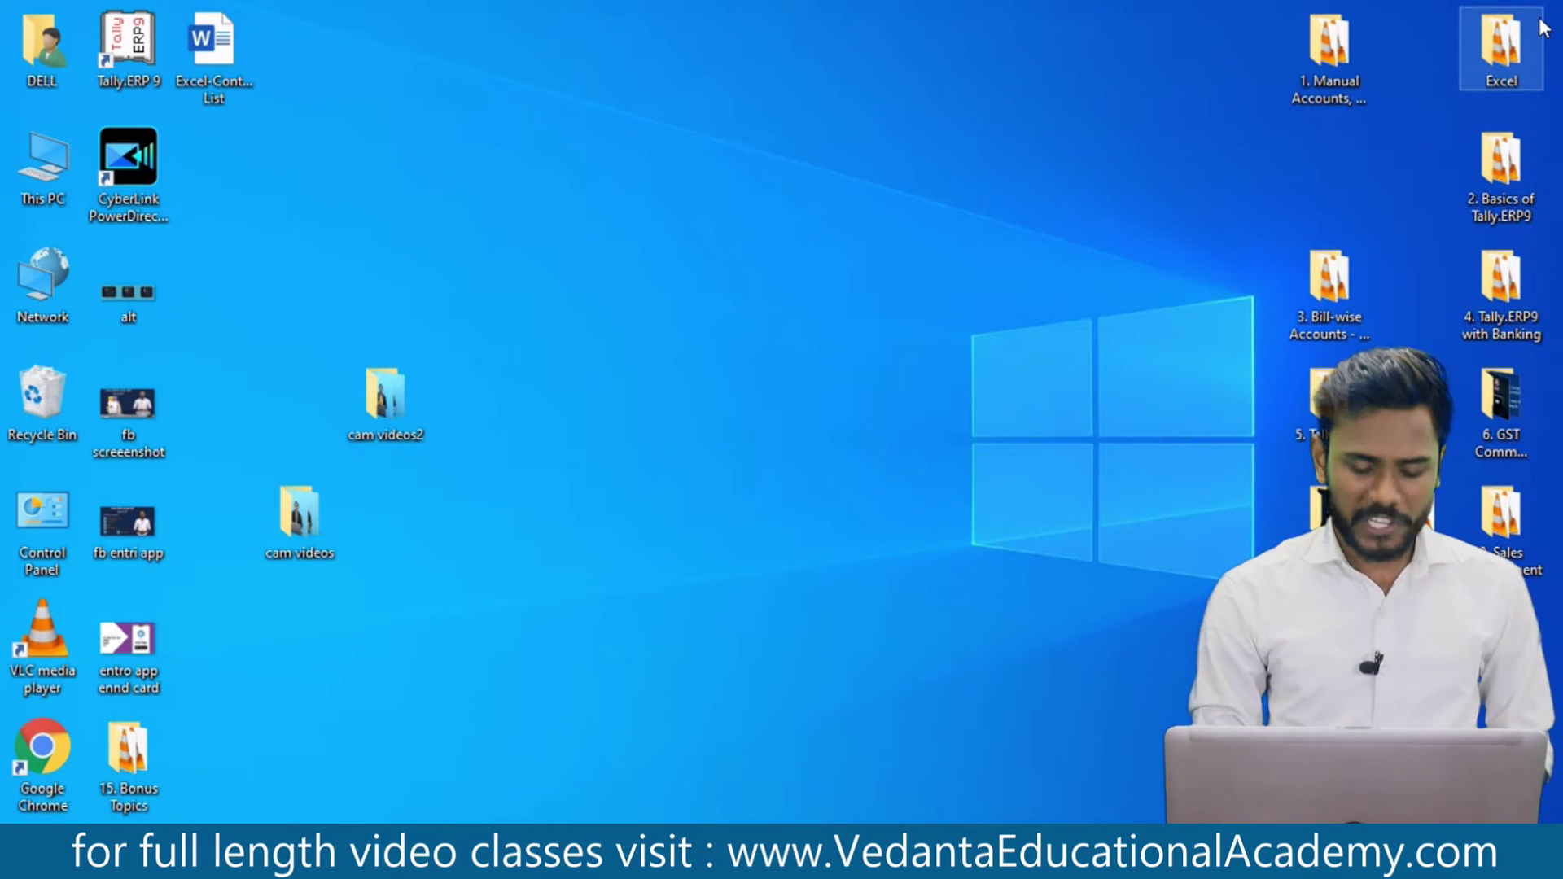
pyautogui.press('super+r')
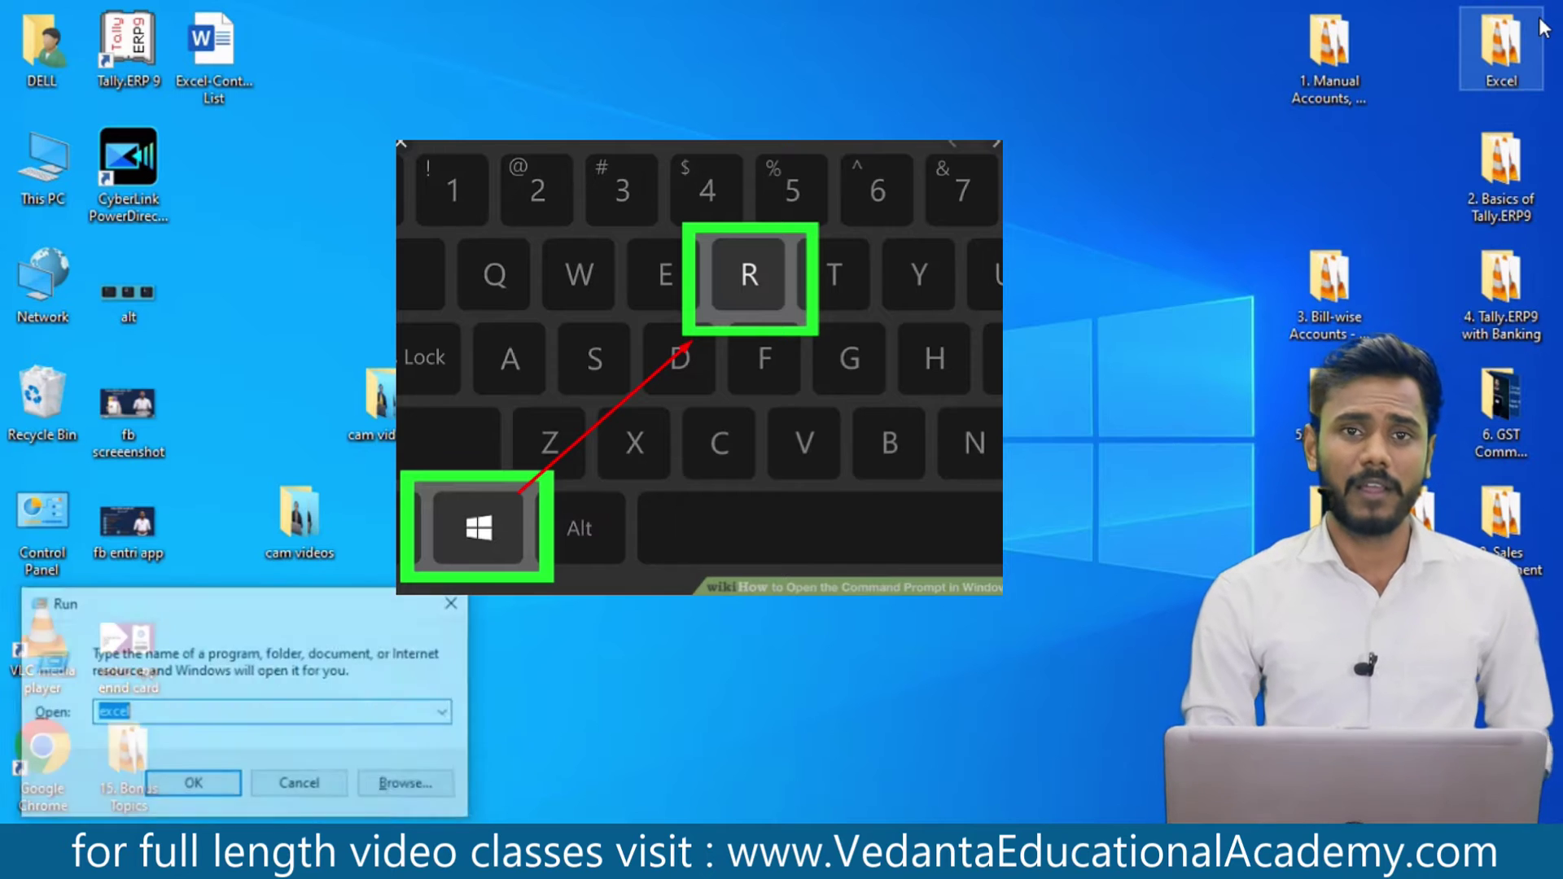
pyautogui.press('BackSpace')
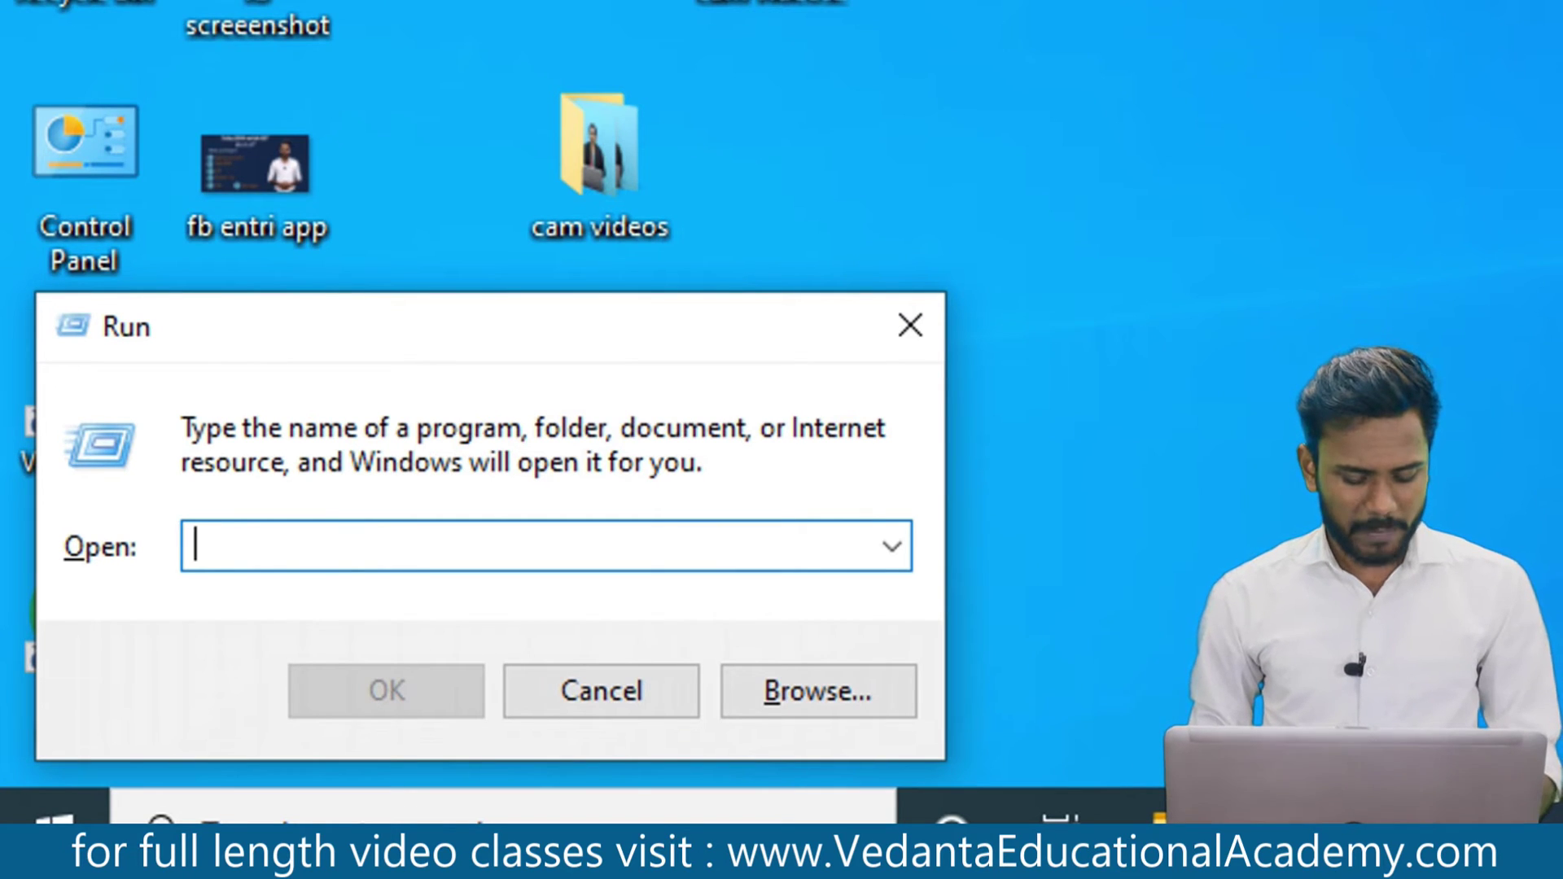
pyautogui.write('EXCEL')
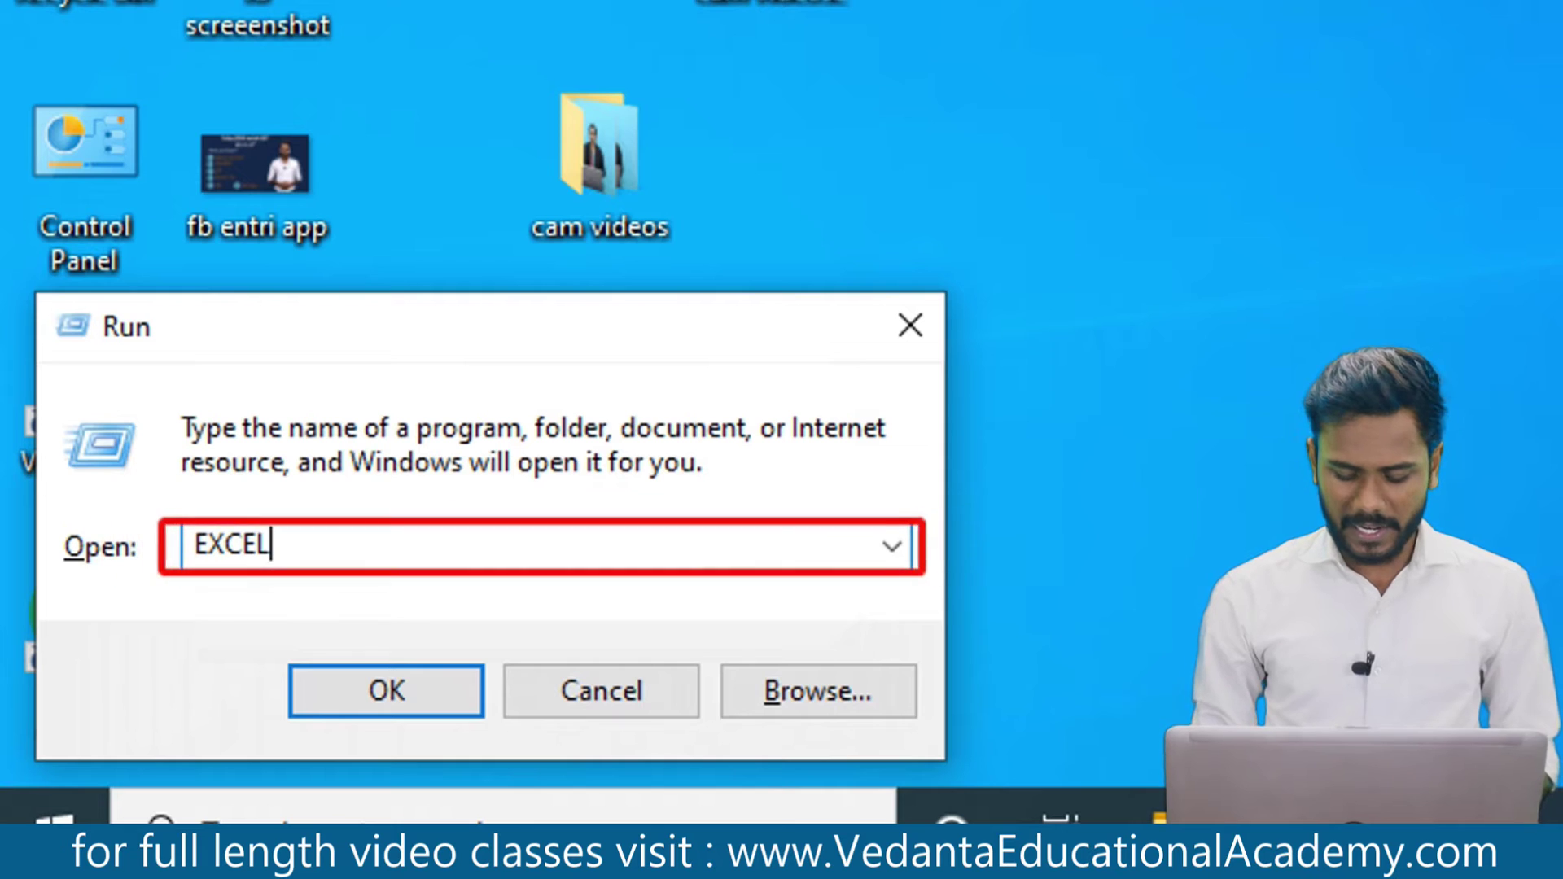
pyautogui.press('Return')
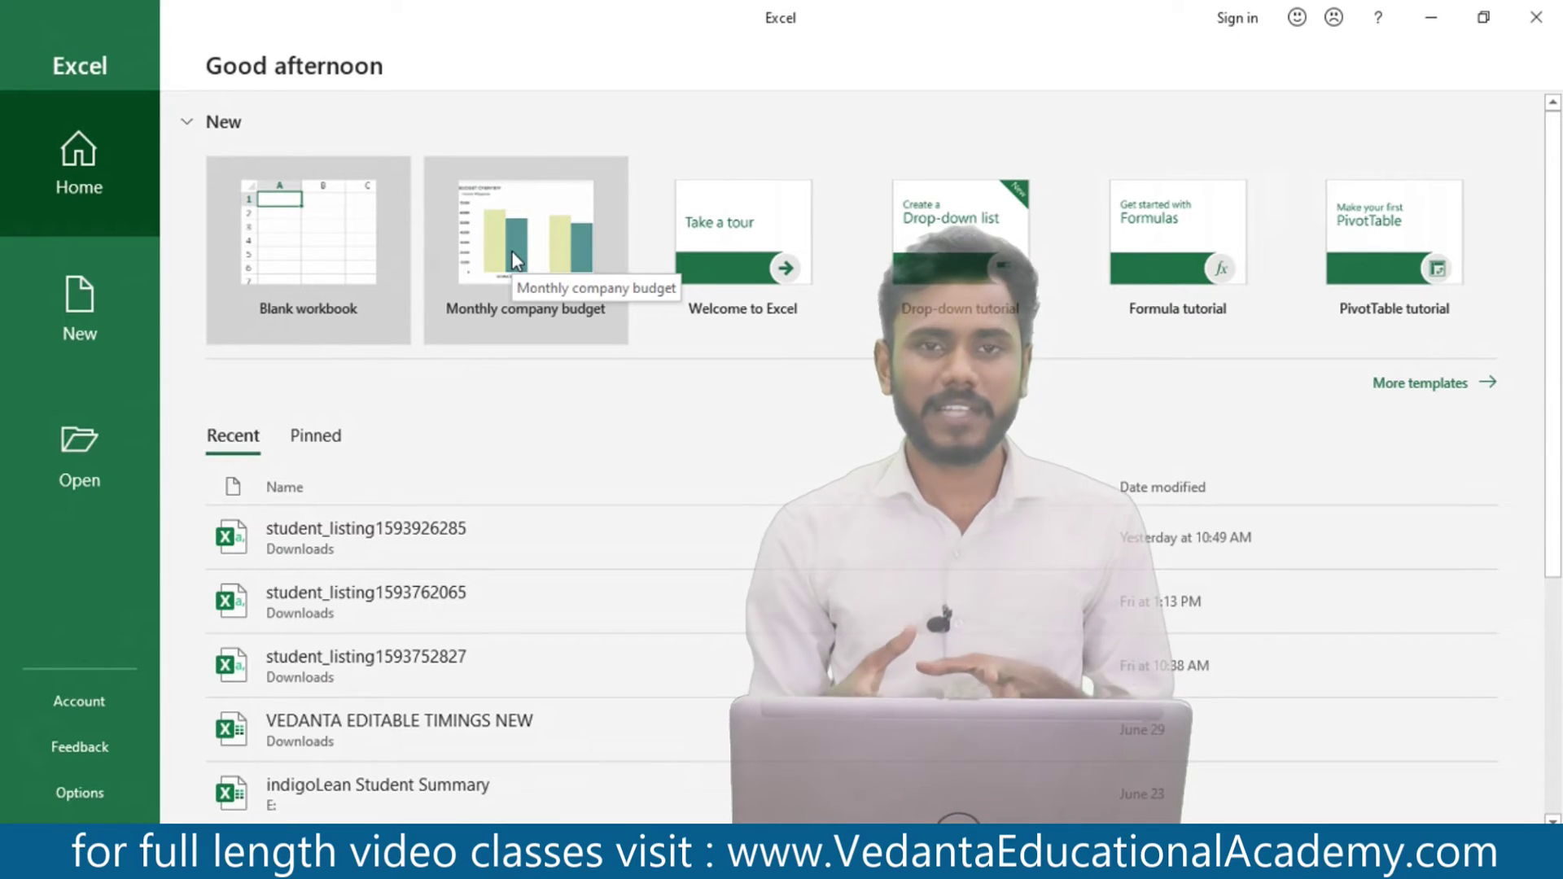
# - Search online templates for CHARTS and create a workbook from Monthly company budget
pyautogui.click(1427, 390)
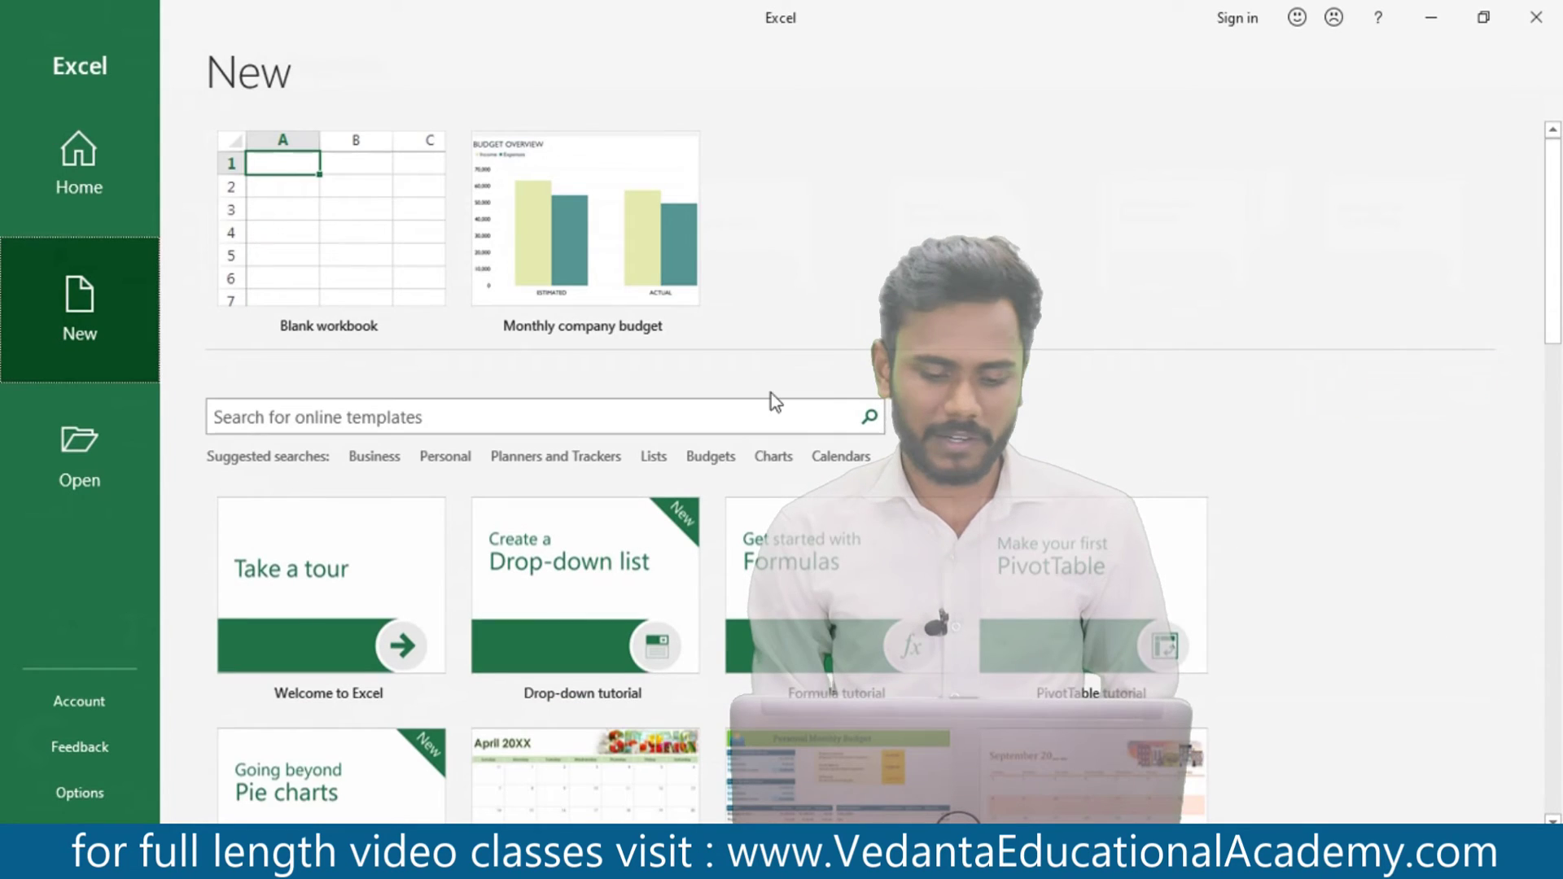
pyautogui.click(430, 415)
pyautogui.write('CHARTS')
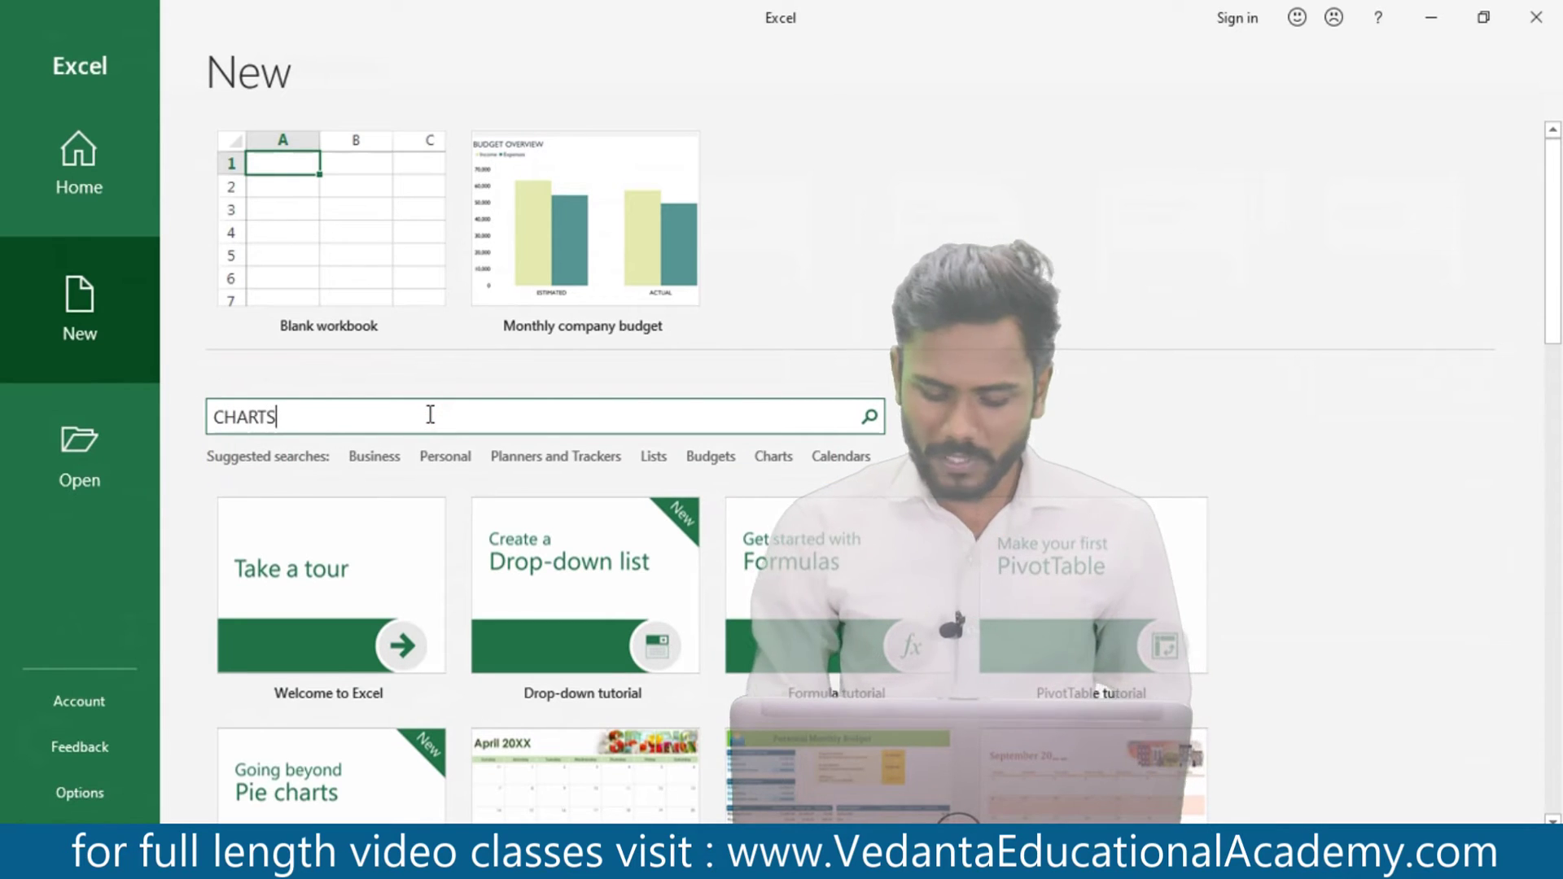
pyautogui.press('Return')
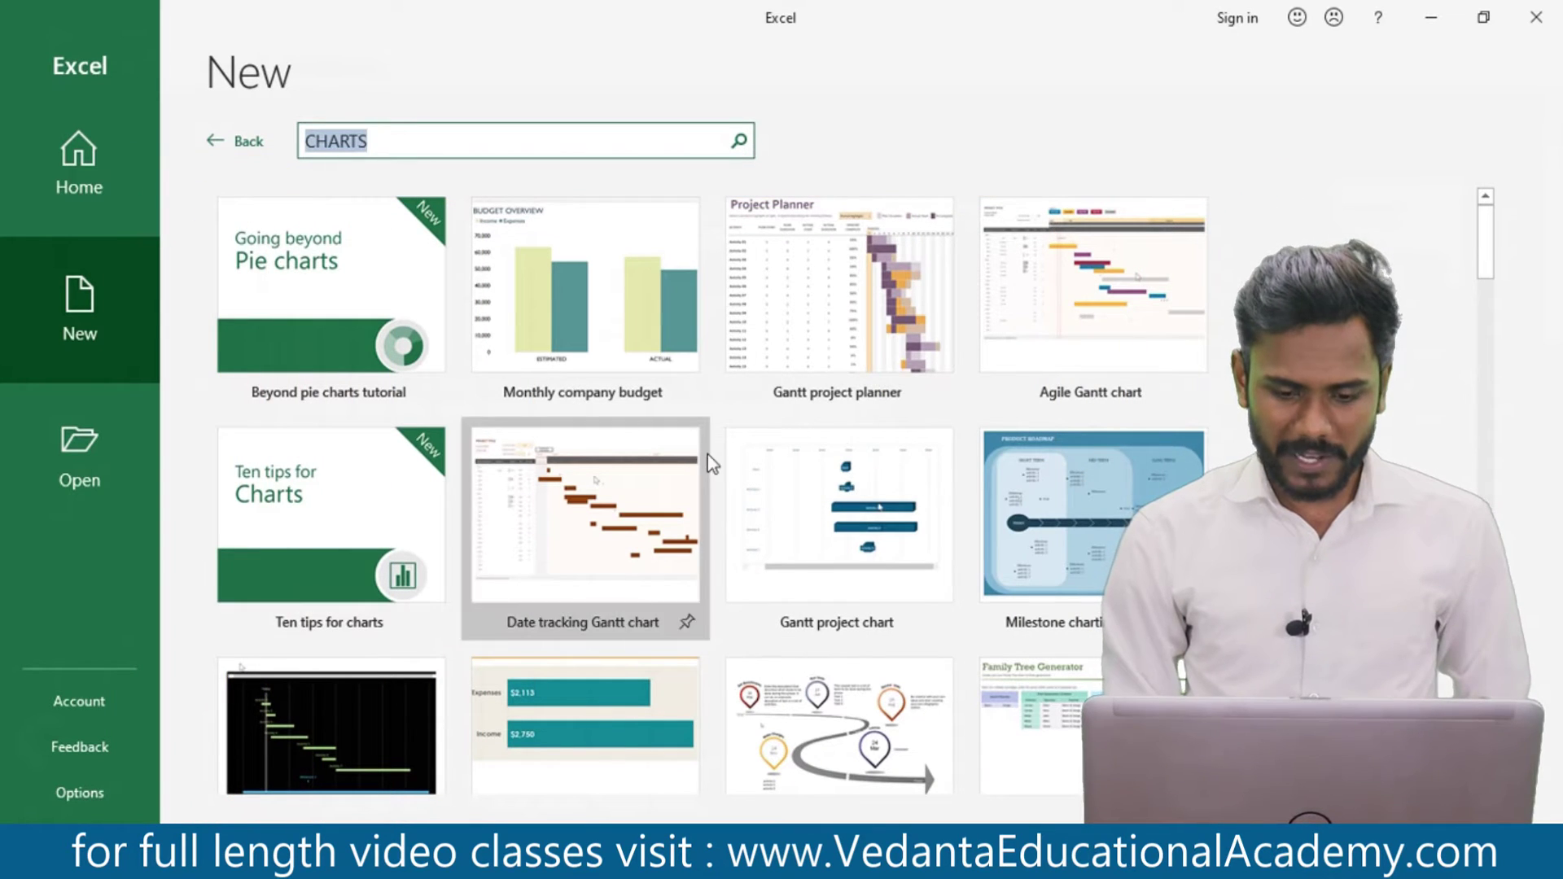
pyautogui.click(578, 300)
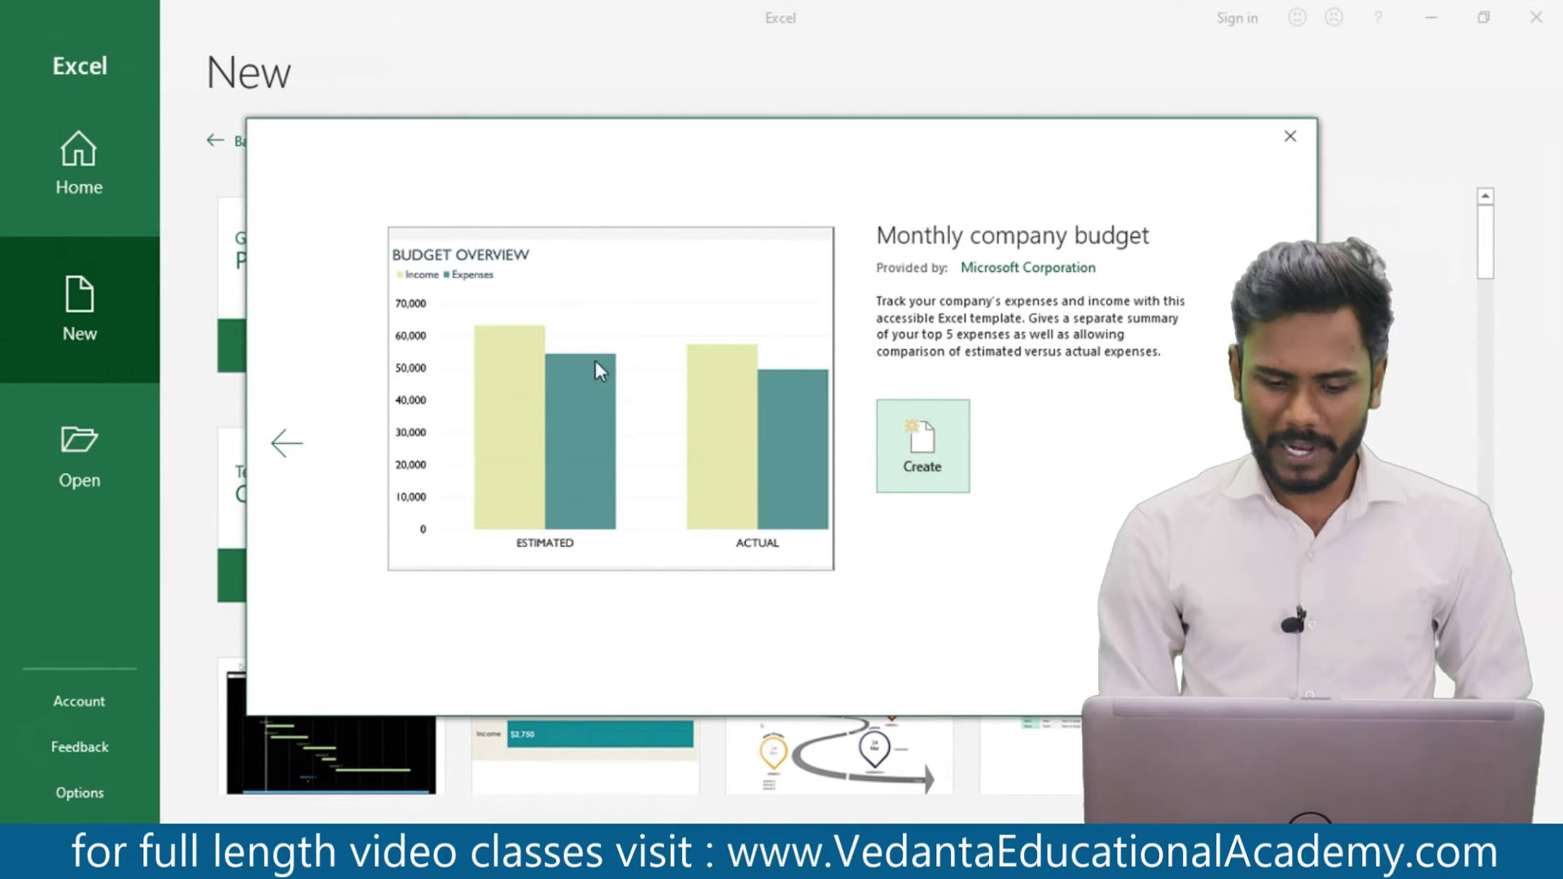
pyautogui.click(938, 458)
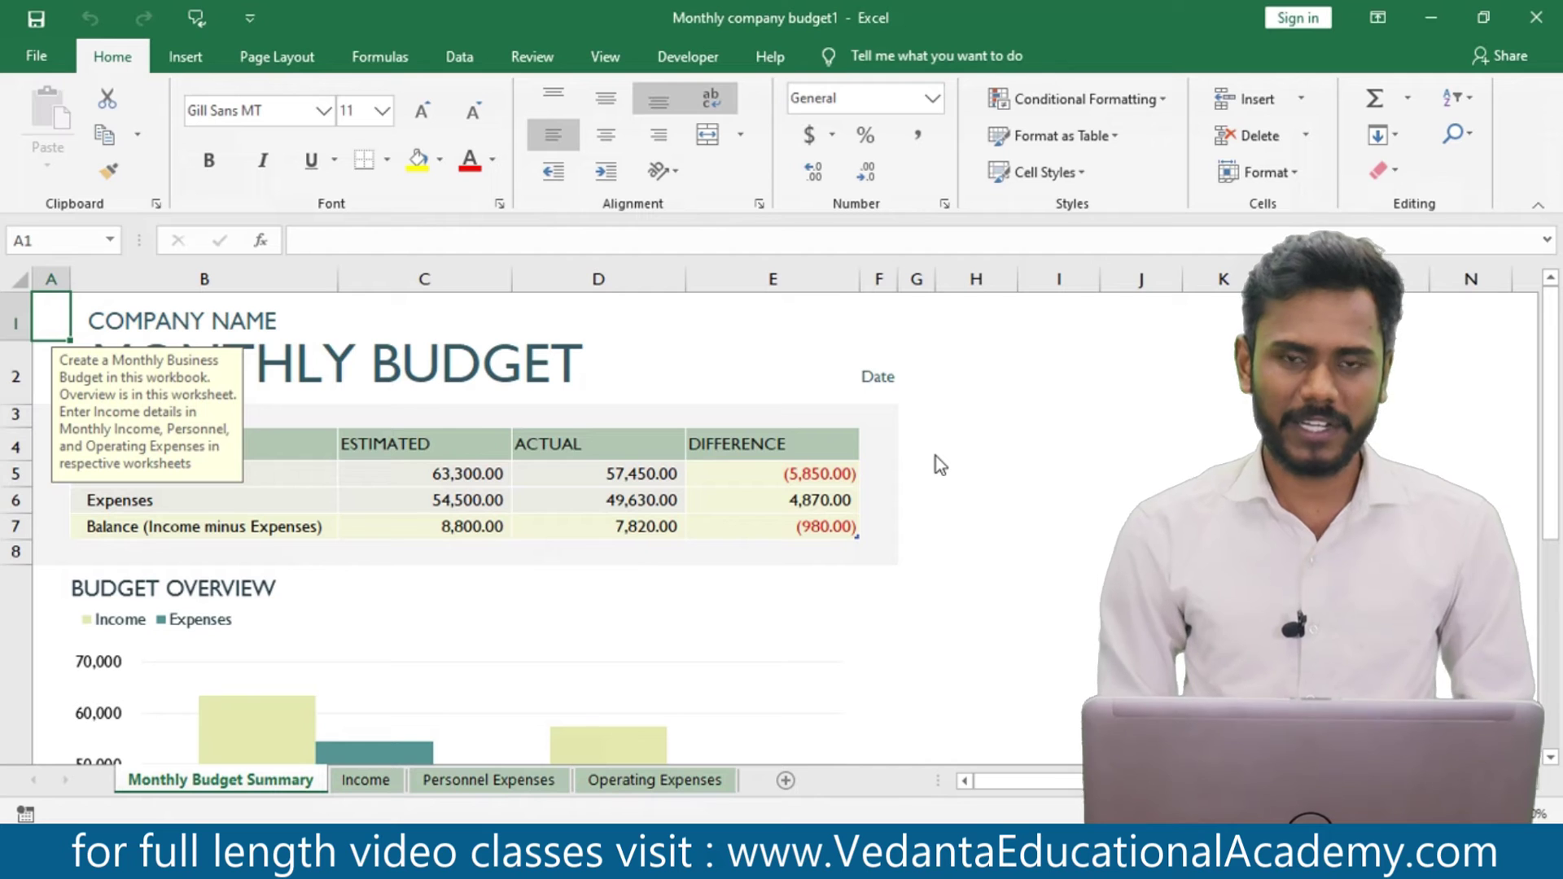
# - Close Excel and the Monthly company budget1 workbook, returning to the desktop
pyautogui.click(1534, 18)
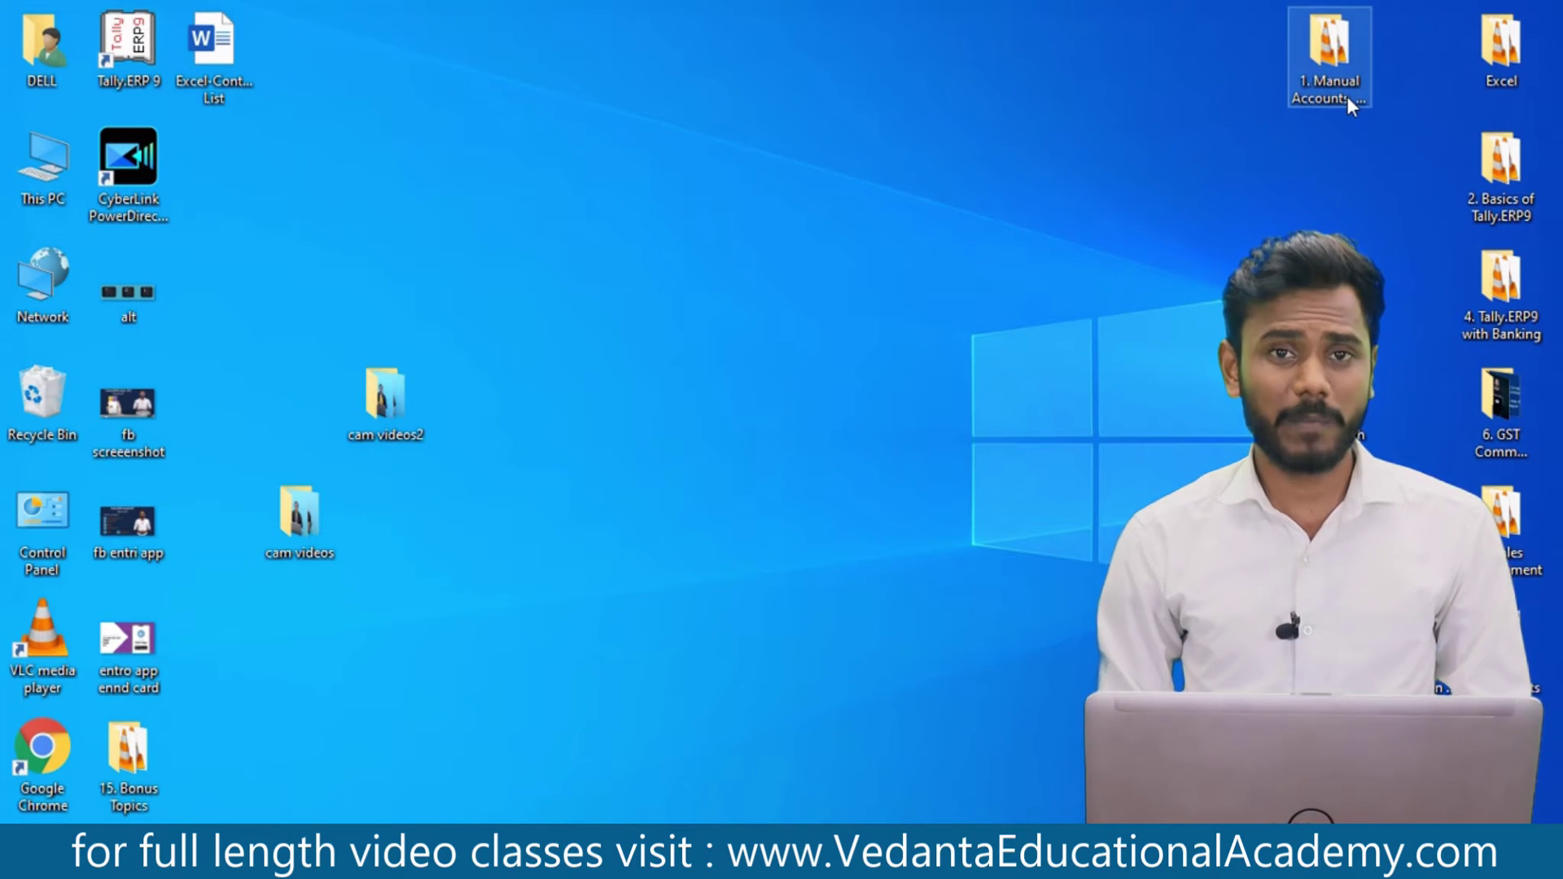
# - Relaunch Excel from the Run dialog and create a blank workbook, Book1
pyautogui.press('super+r')
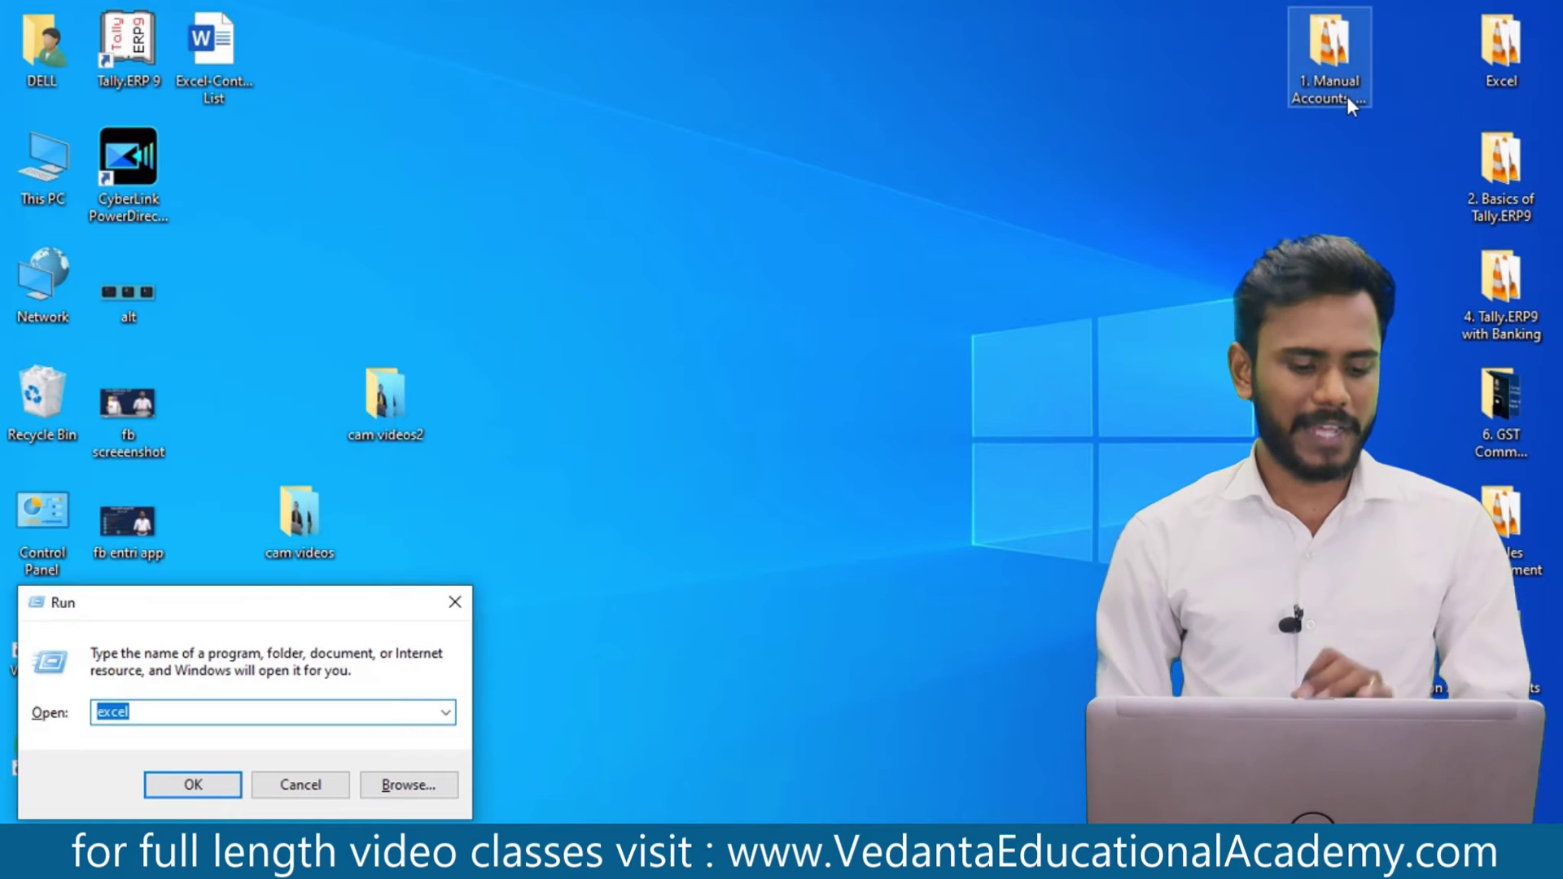
pyautogui.press('Return')
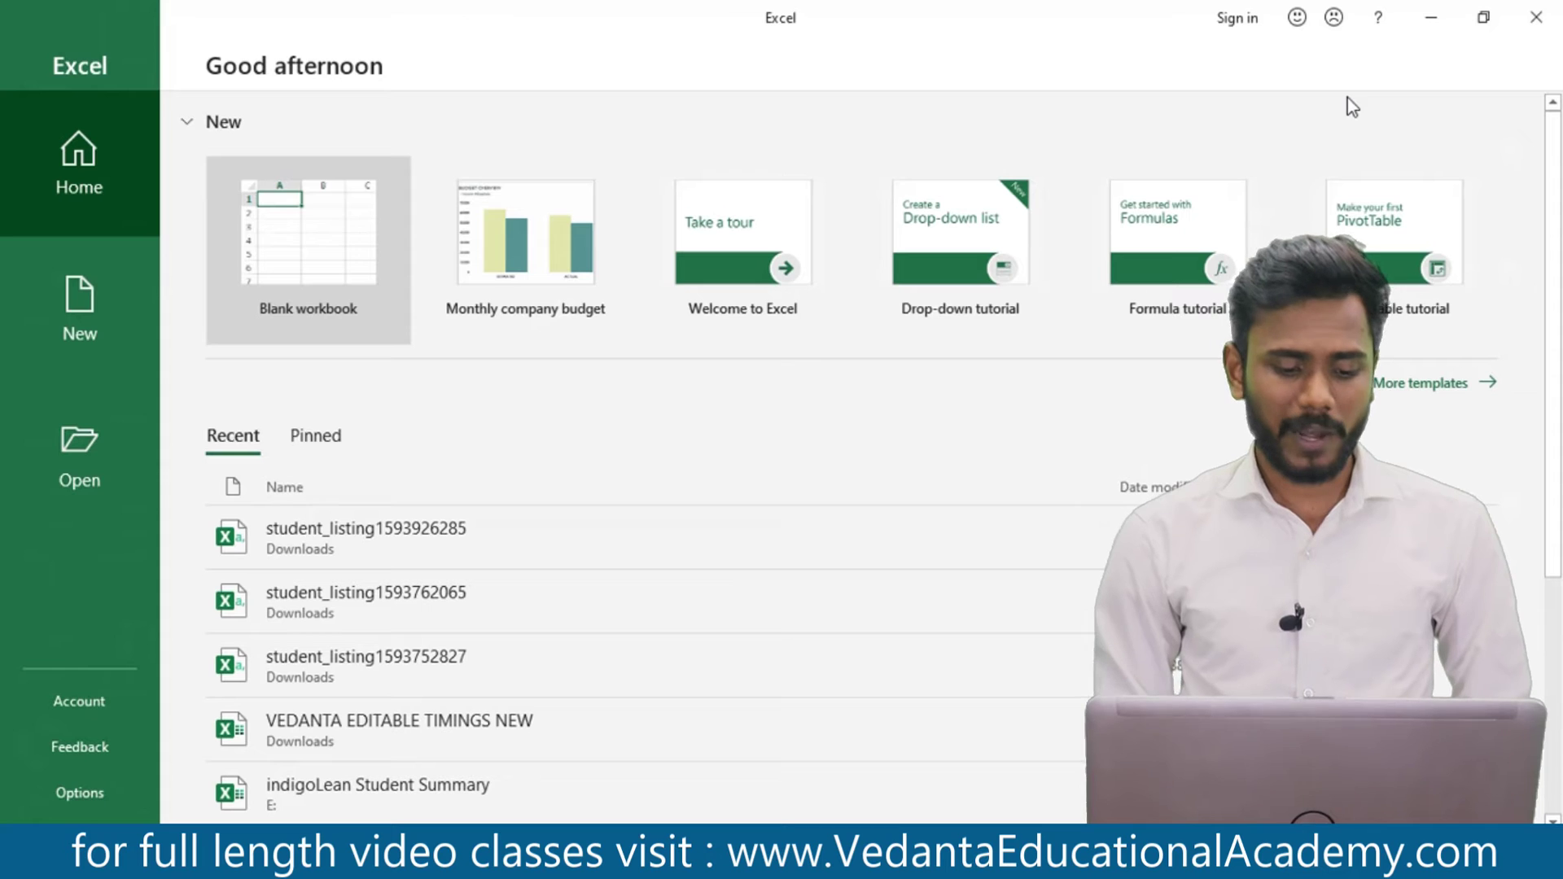
pyautogui.click(270, 274)
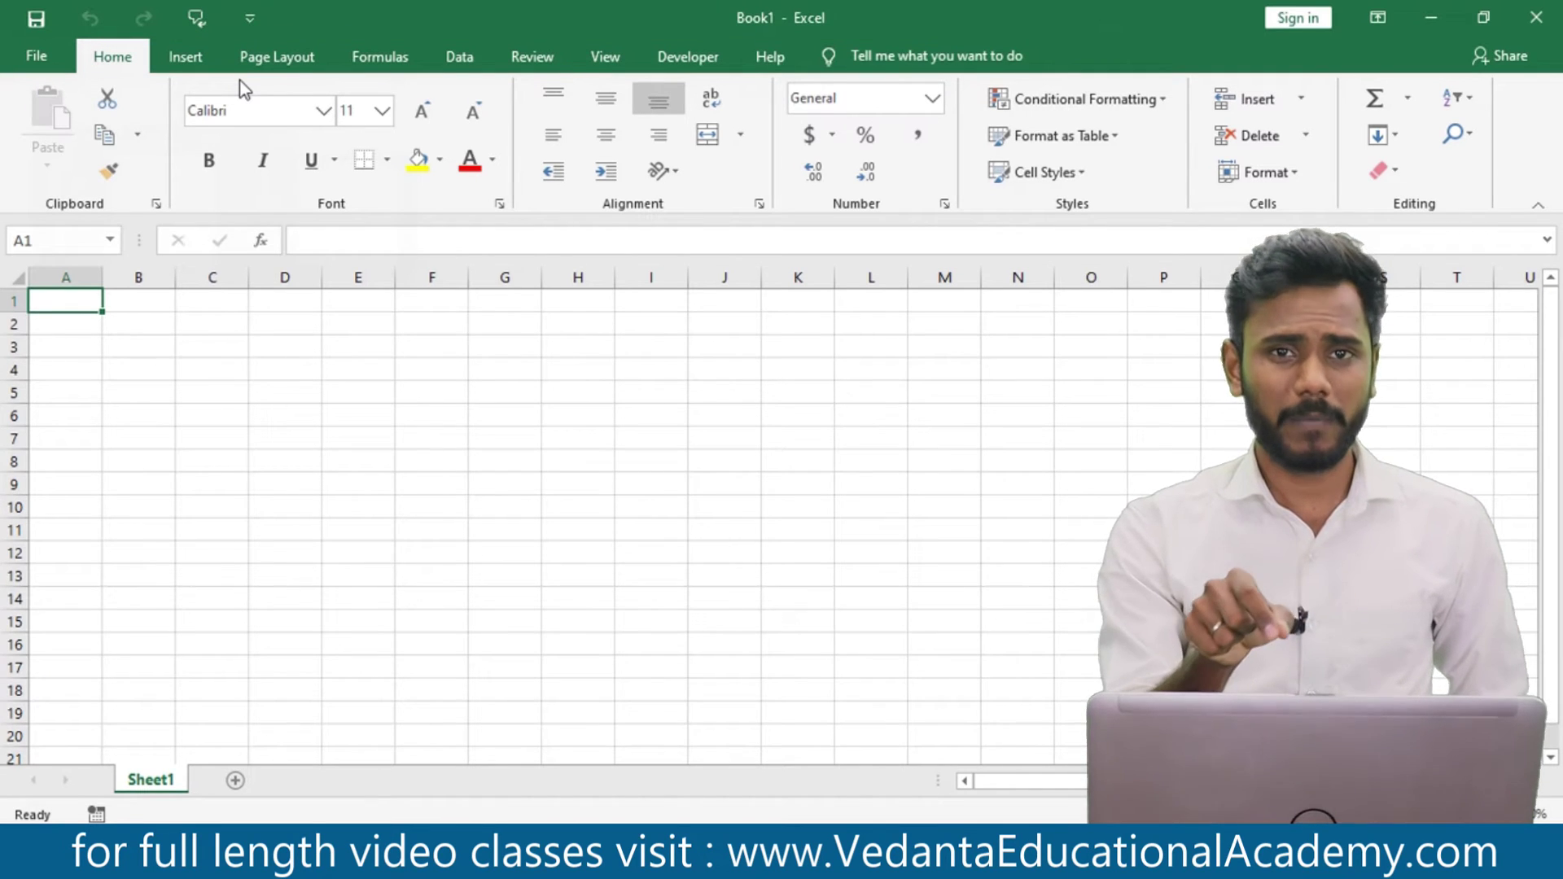
# - Browse the Insert and Page Layout ribbon tabs and highlight the A1 Name Box reference
pyautogui.click(185, 59)
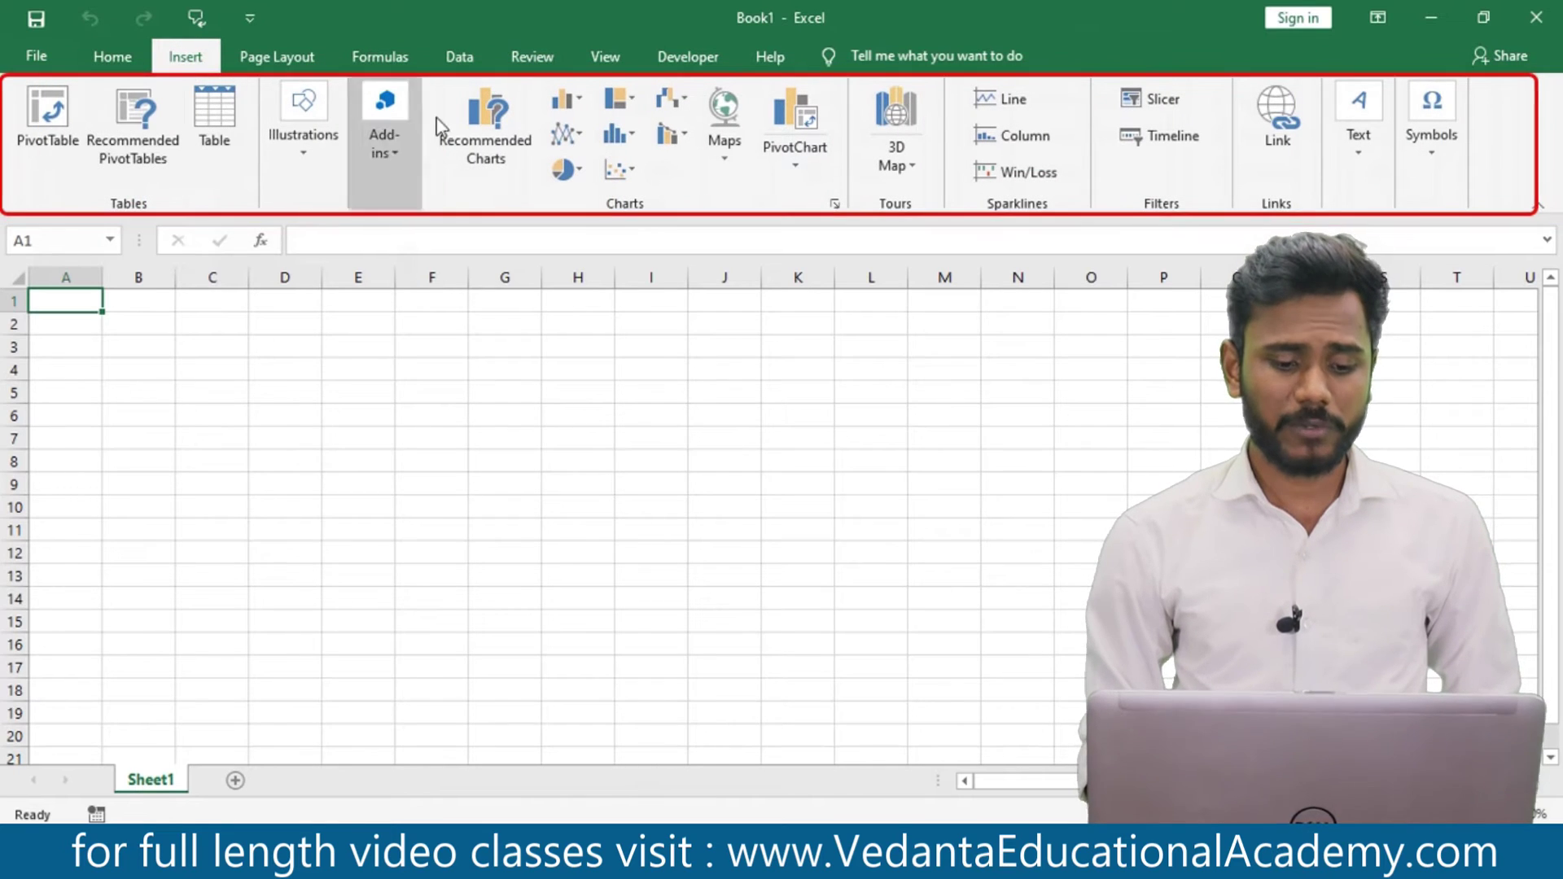
pyautogui.click(277, 58)
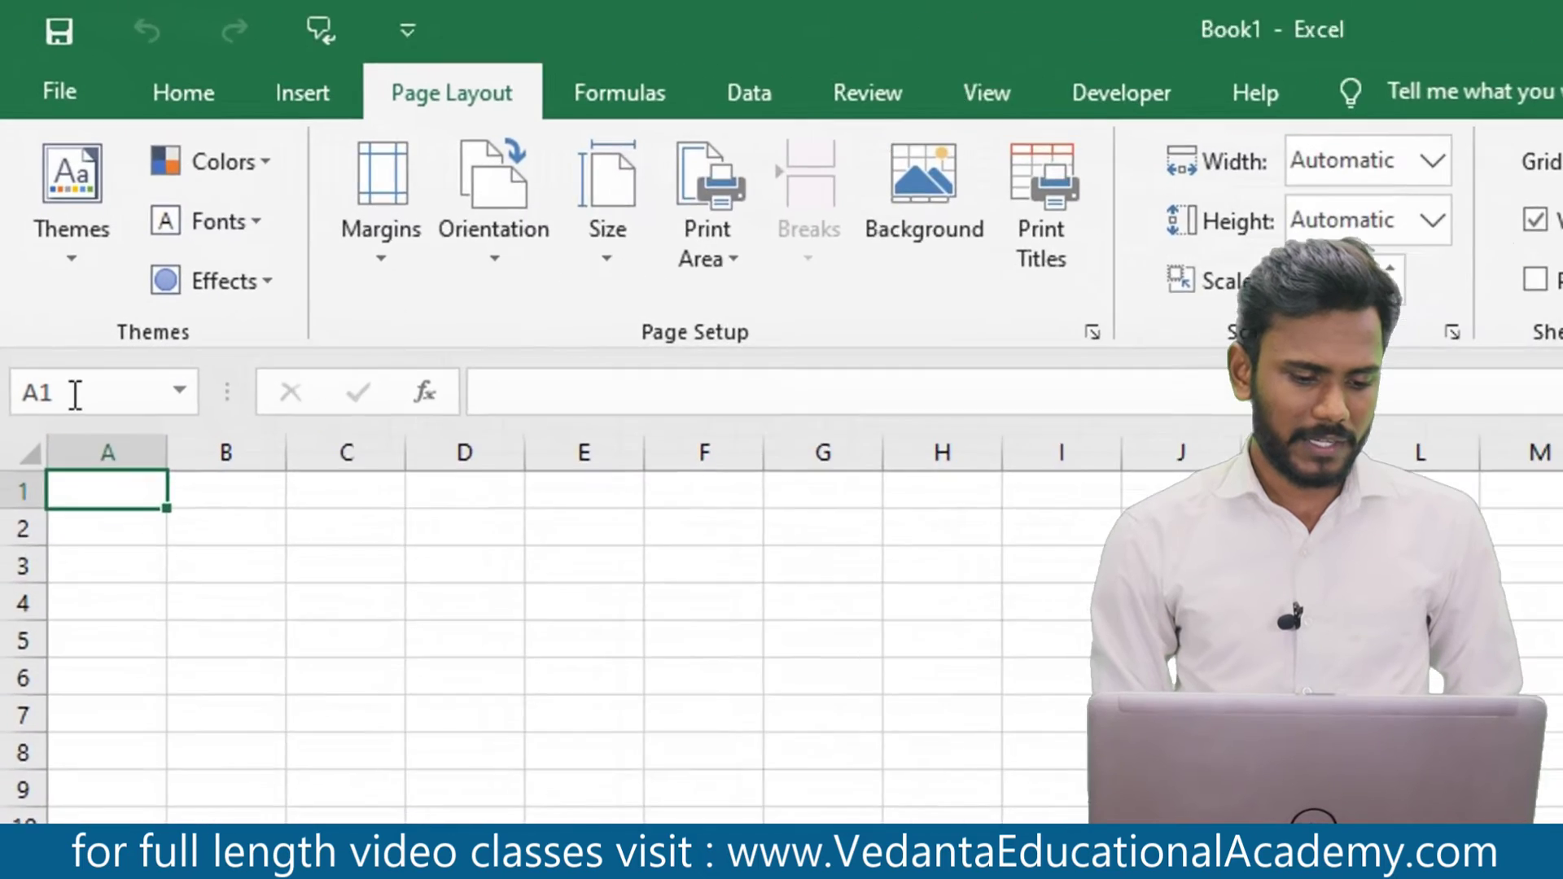
pyautogui.click(44, 241)
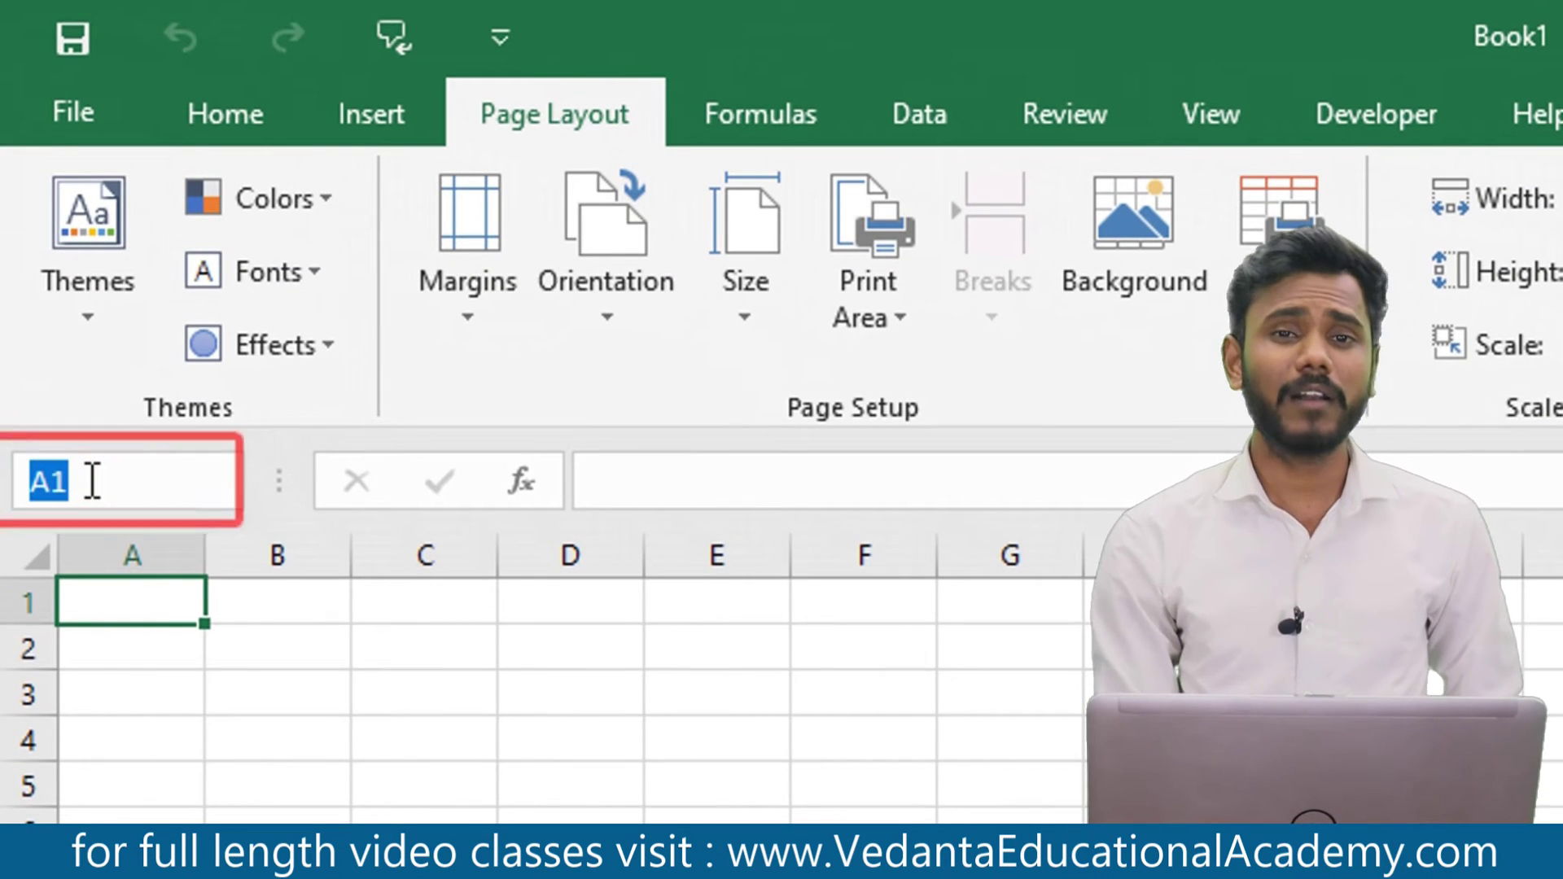
# - Select cells C6, G8, K11, F10 and A4, then select all of column A
pyautogui.click(334, 743)
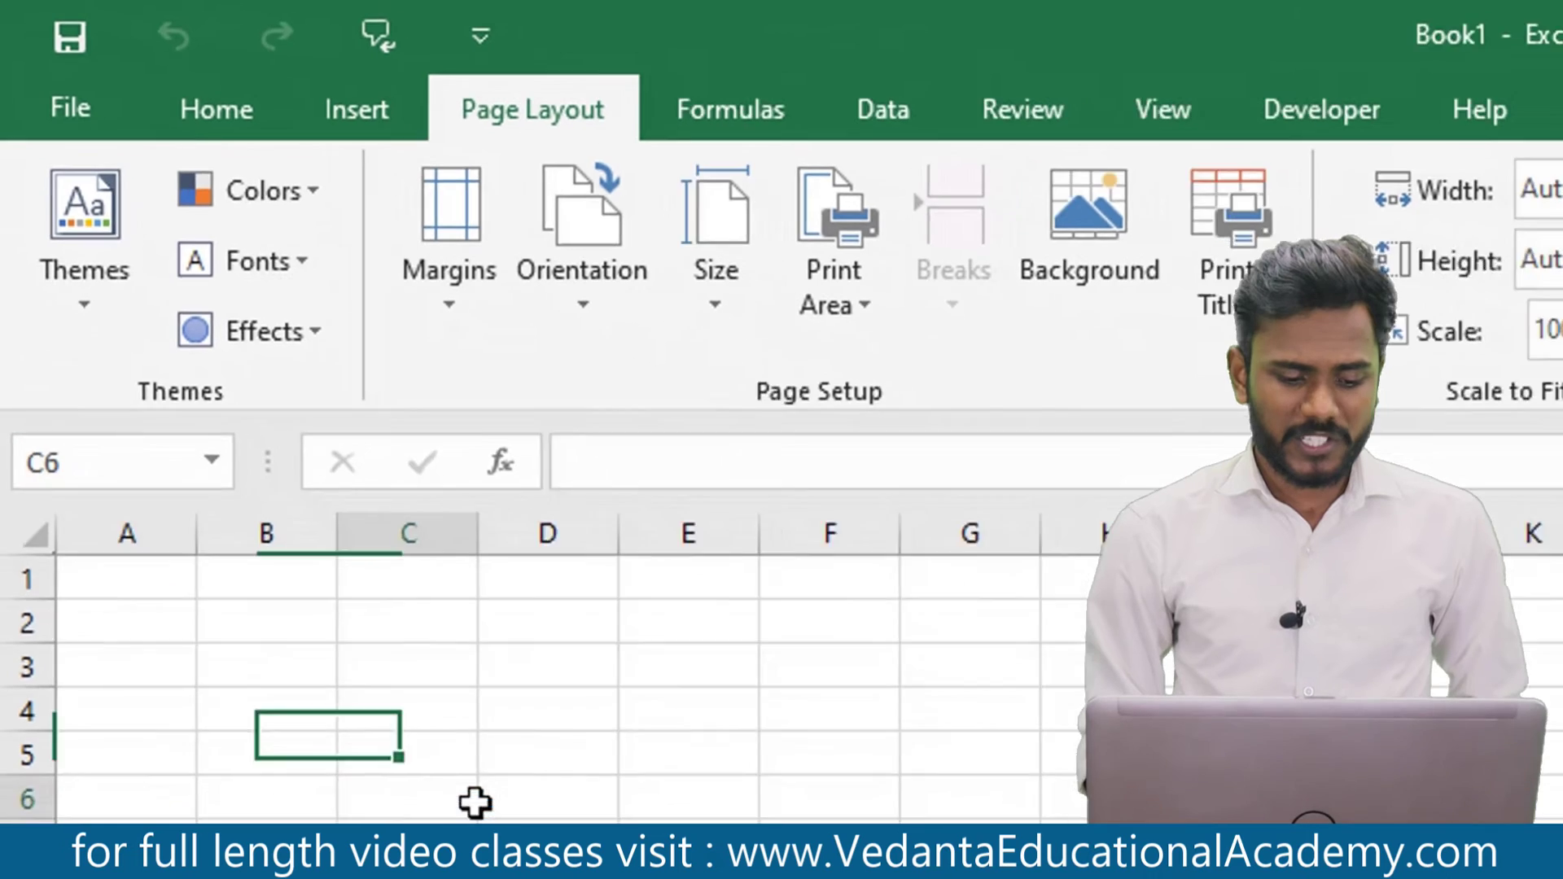
pyautogui.click(516, 492)
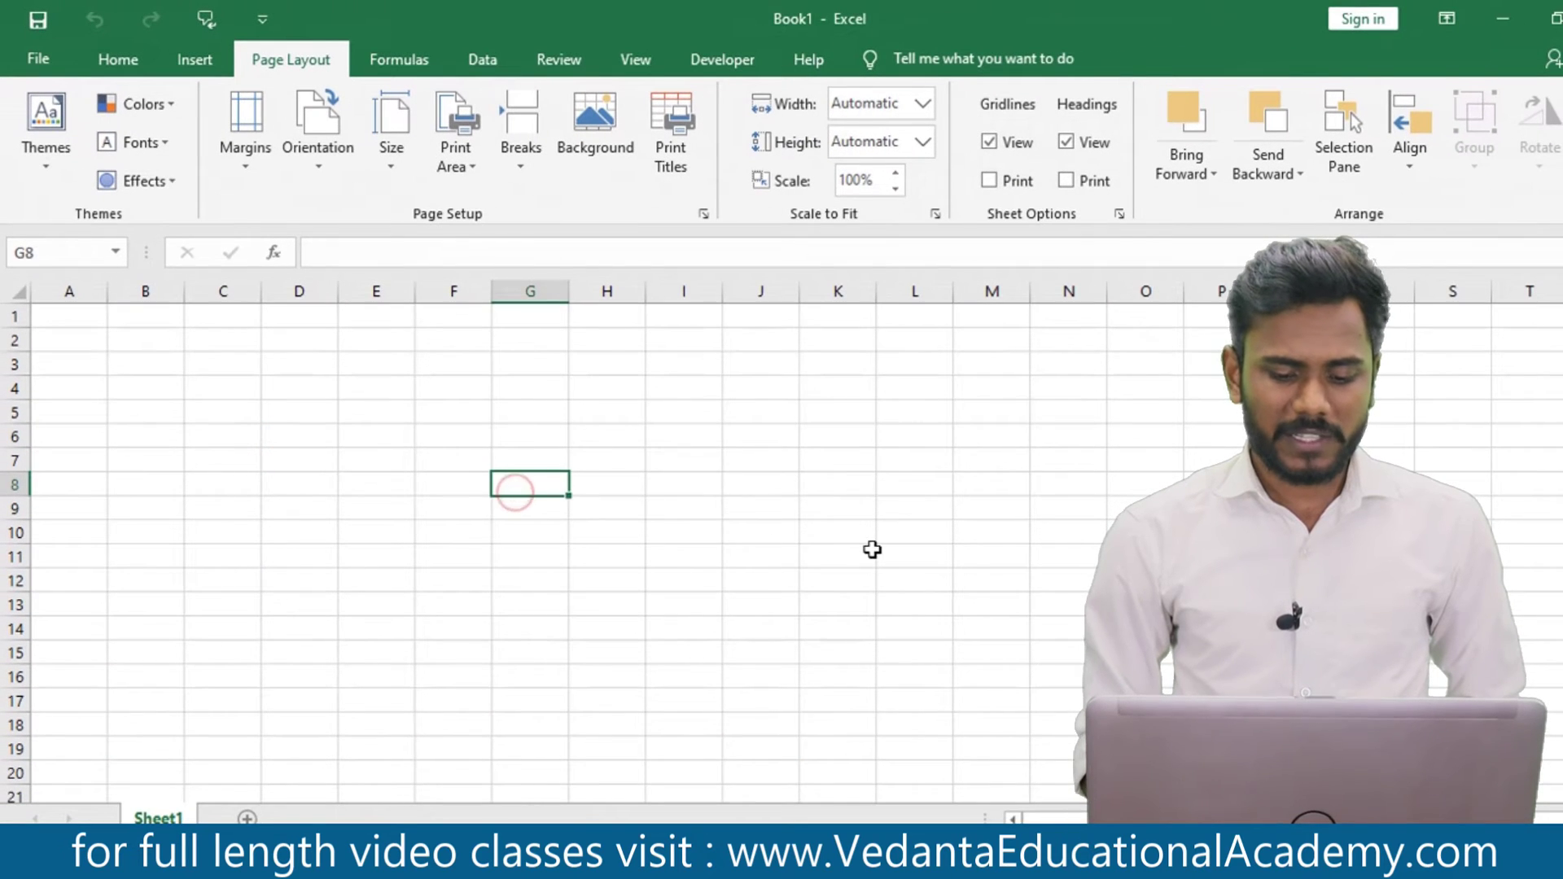
pyautogui.click(872, 549)
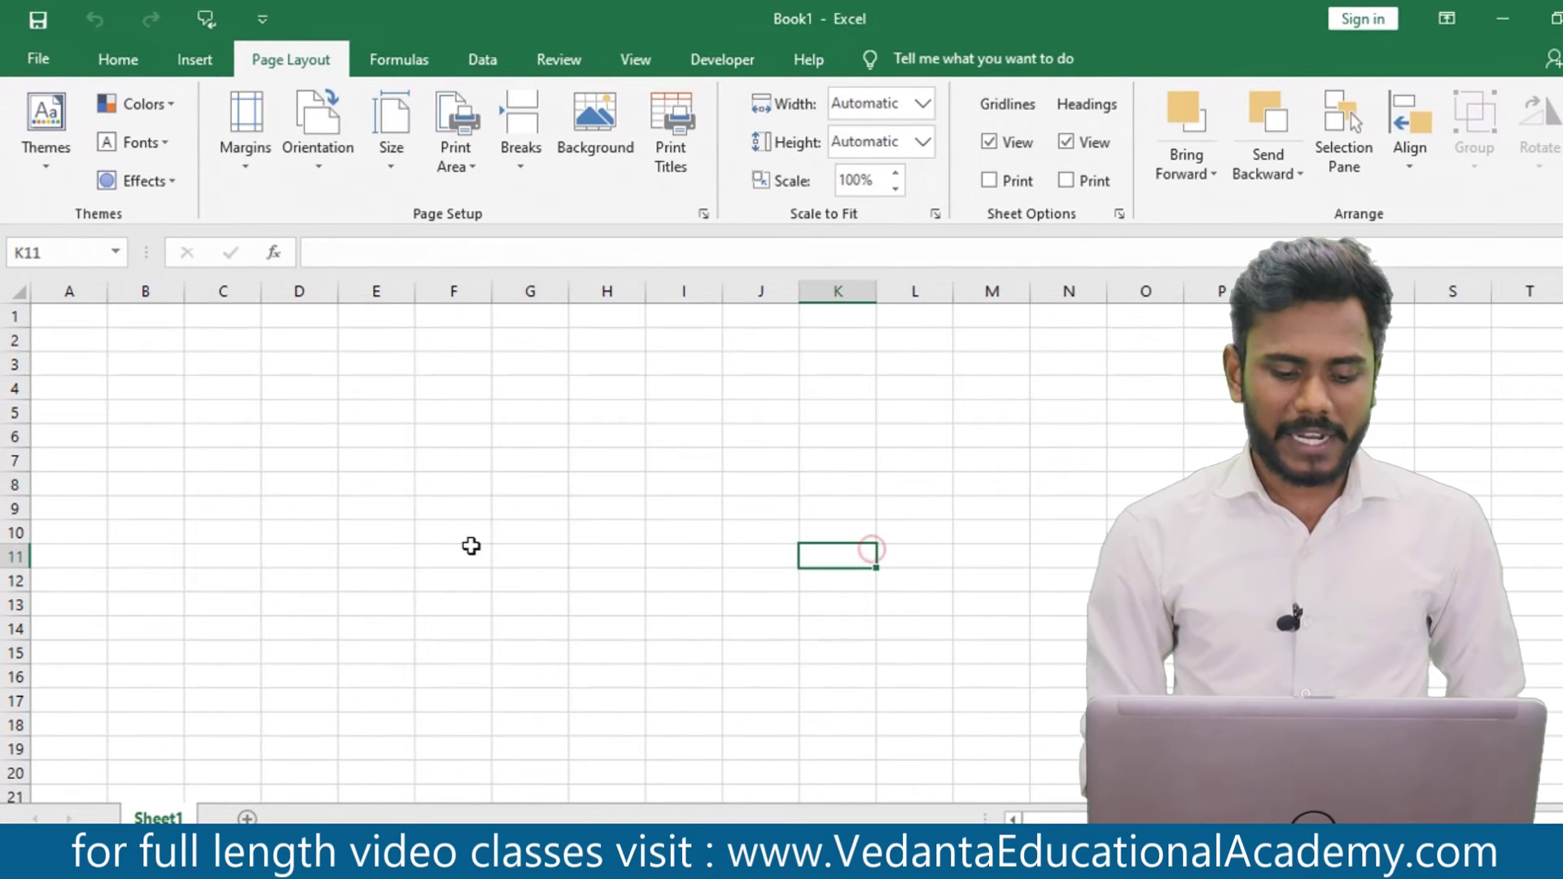
pyautogui.click(435, 540)
pyautogui.click(104, 385)
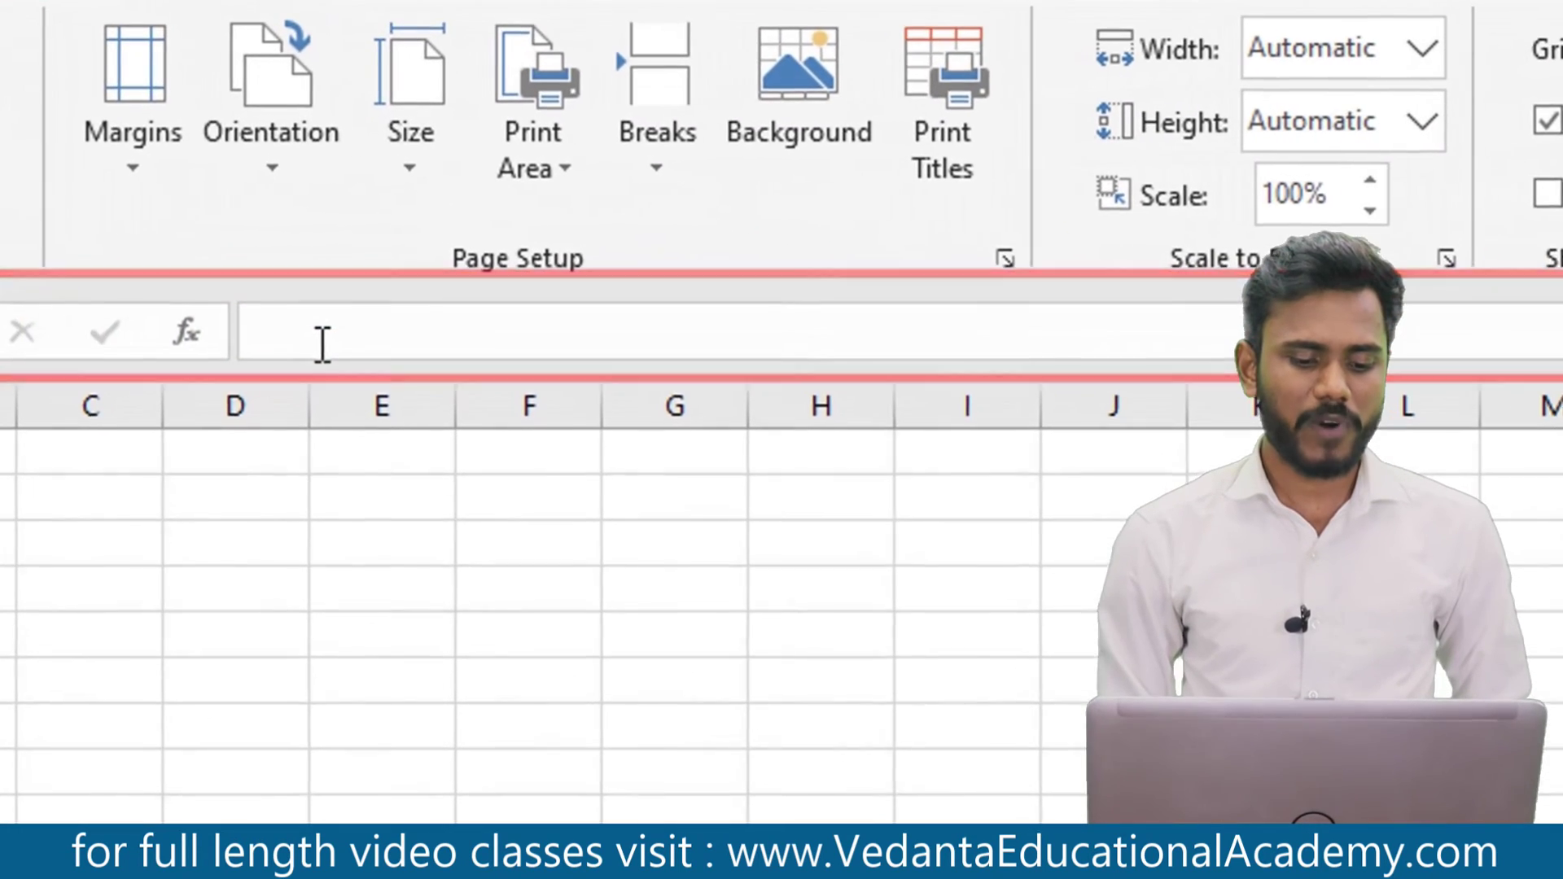
pyautogui.click(344, 257)
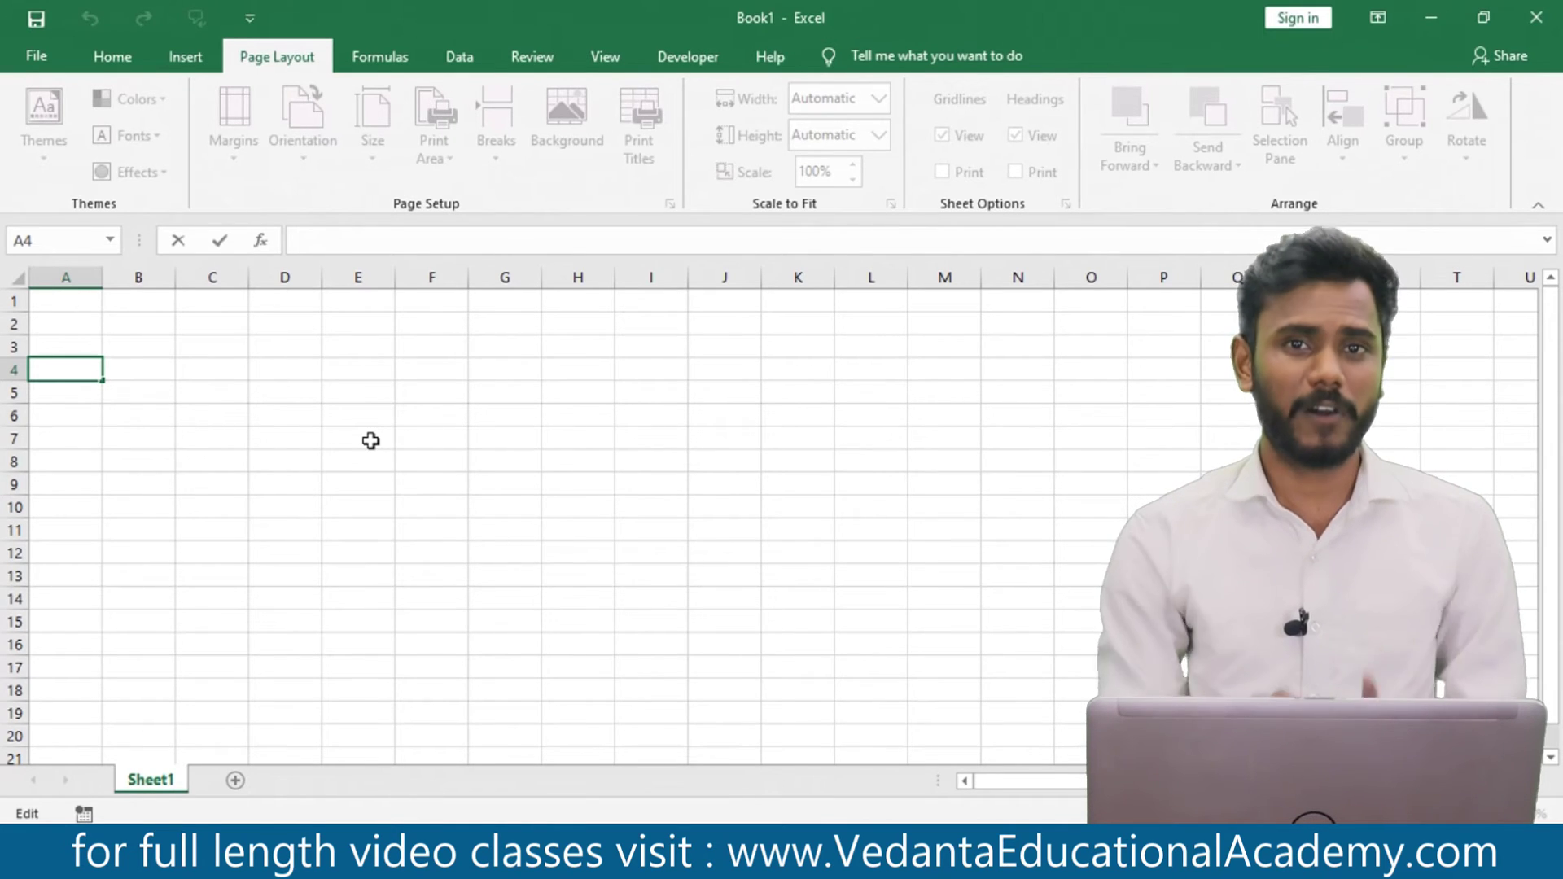
pyautogui.click(67, 269)
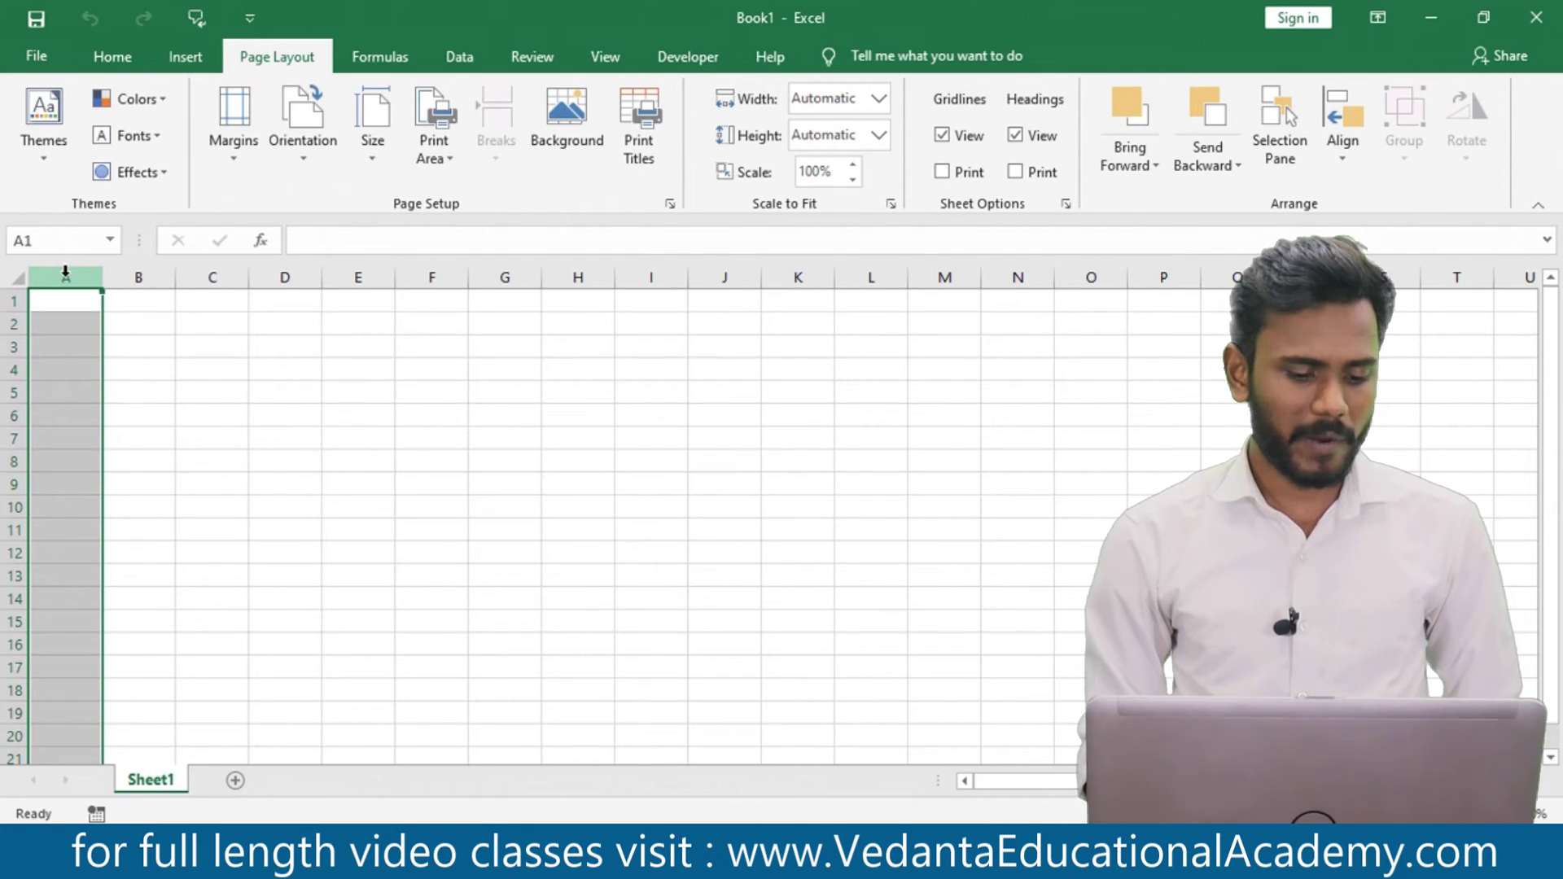
pyautogui.click(138, 274)
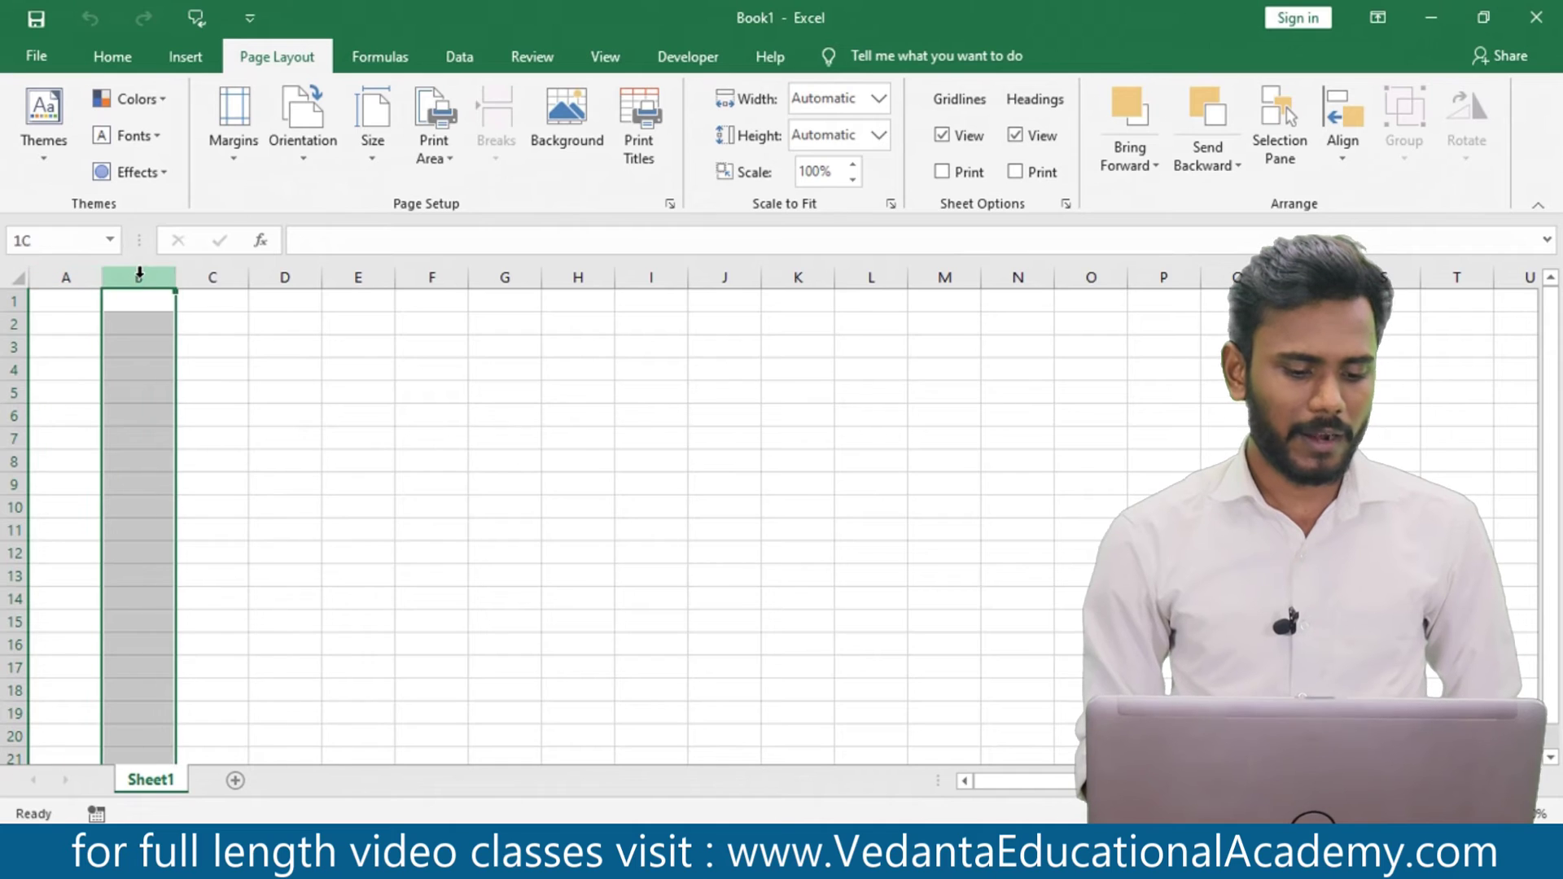
pyautogui.click(232, 275)
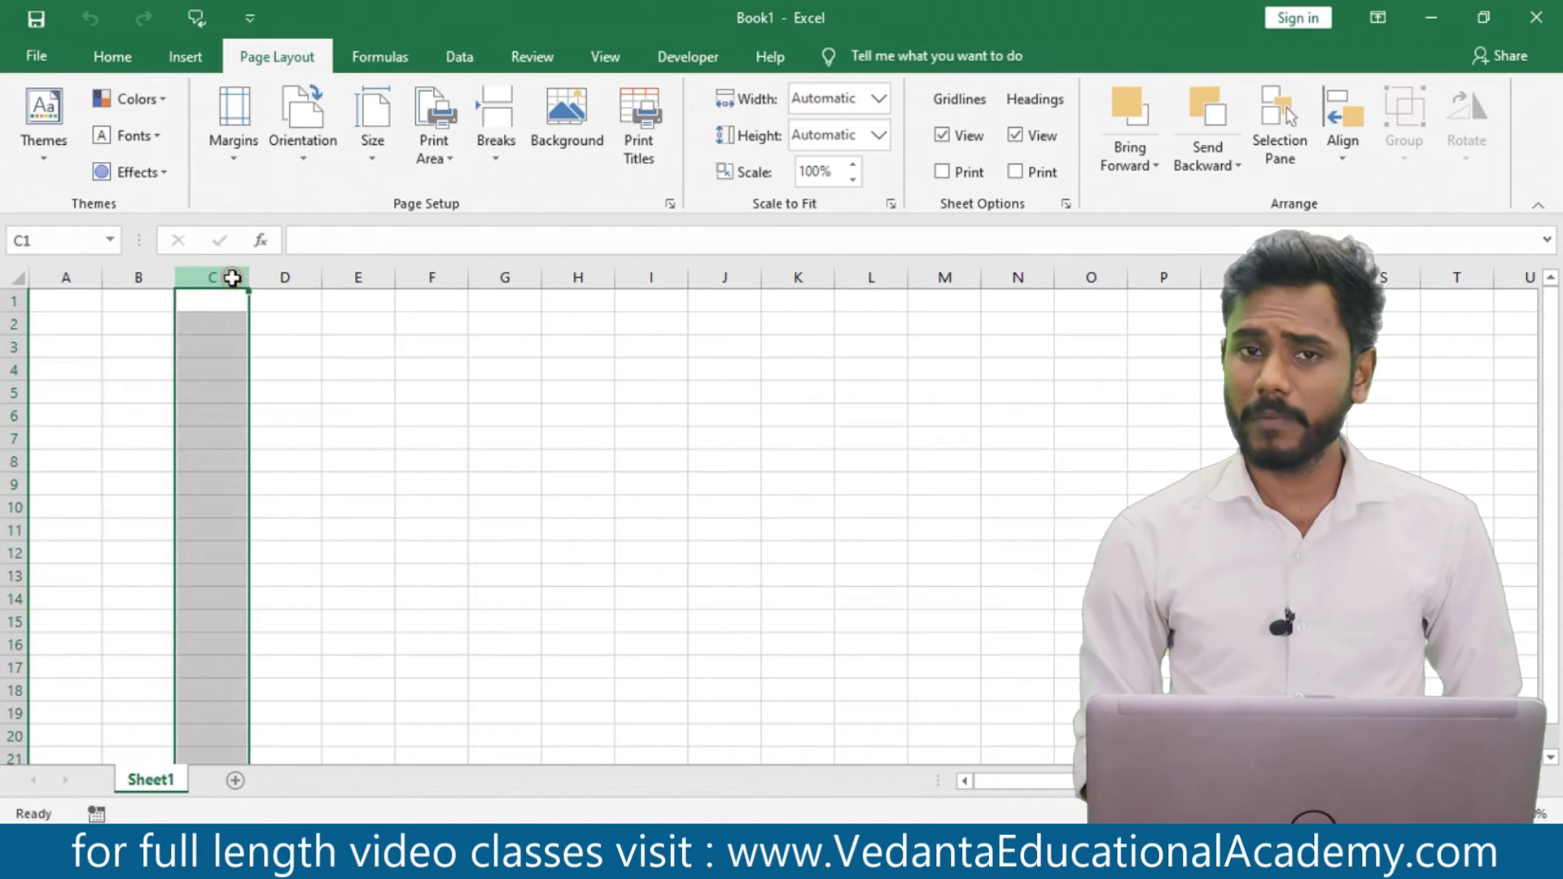
pyautogui.click(9, 346)
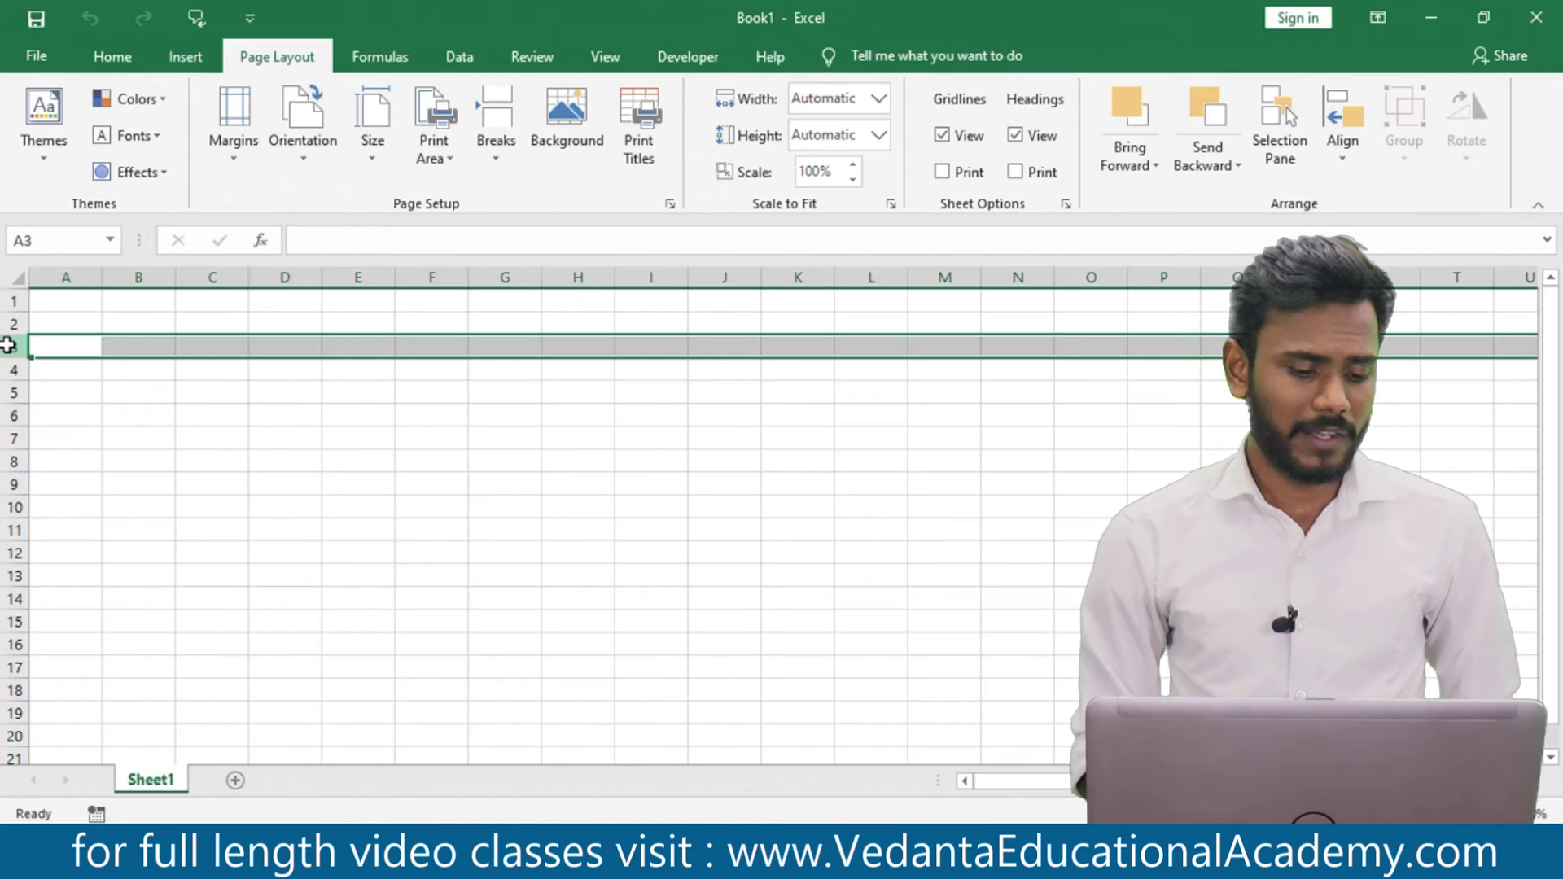
pyautogui.click(9, 312)
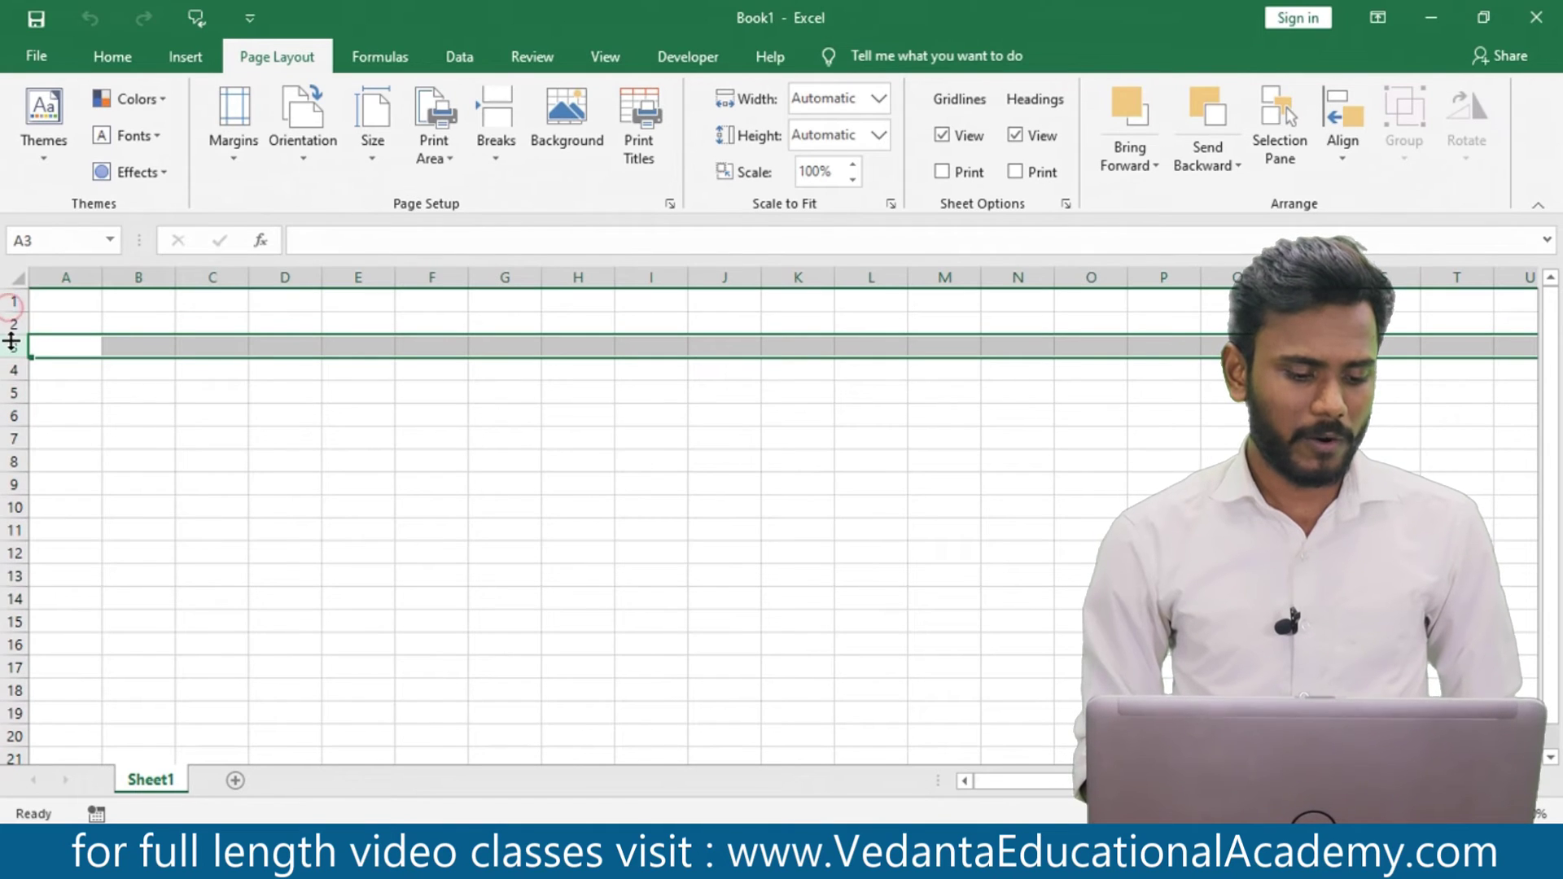
pyautogui.click(14, 416)
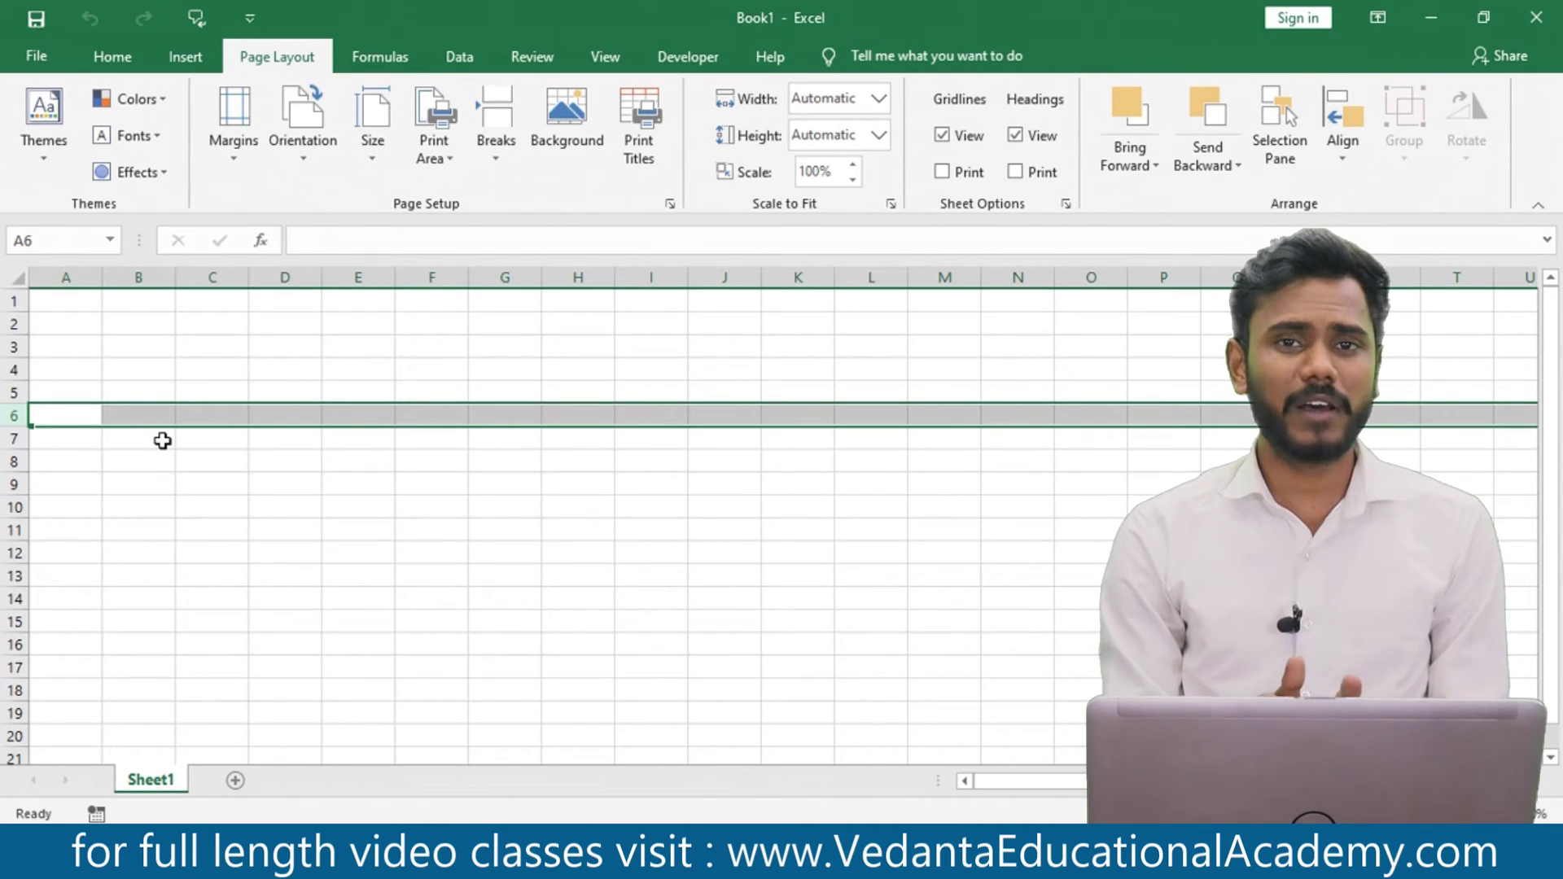
pyautogui.click(56, 301)
pyautogui.press('Right')
pyautogui.press('Right')
pyautogui.press('Right')
pyautogui.press('Right')
pyautogui.press('Right')
pyautogui.press('Right')
pyautogui.press('Right')
pyautogui.press('Right')
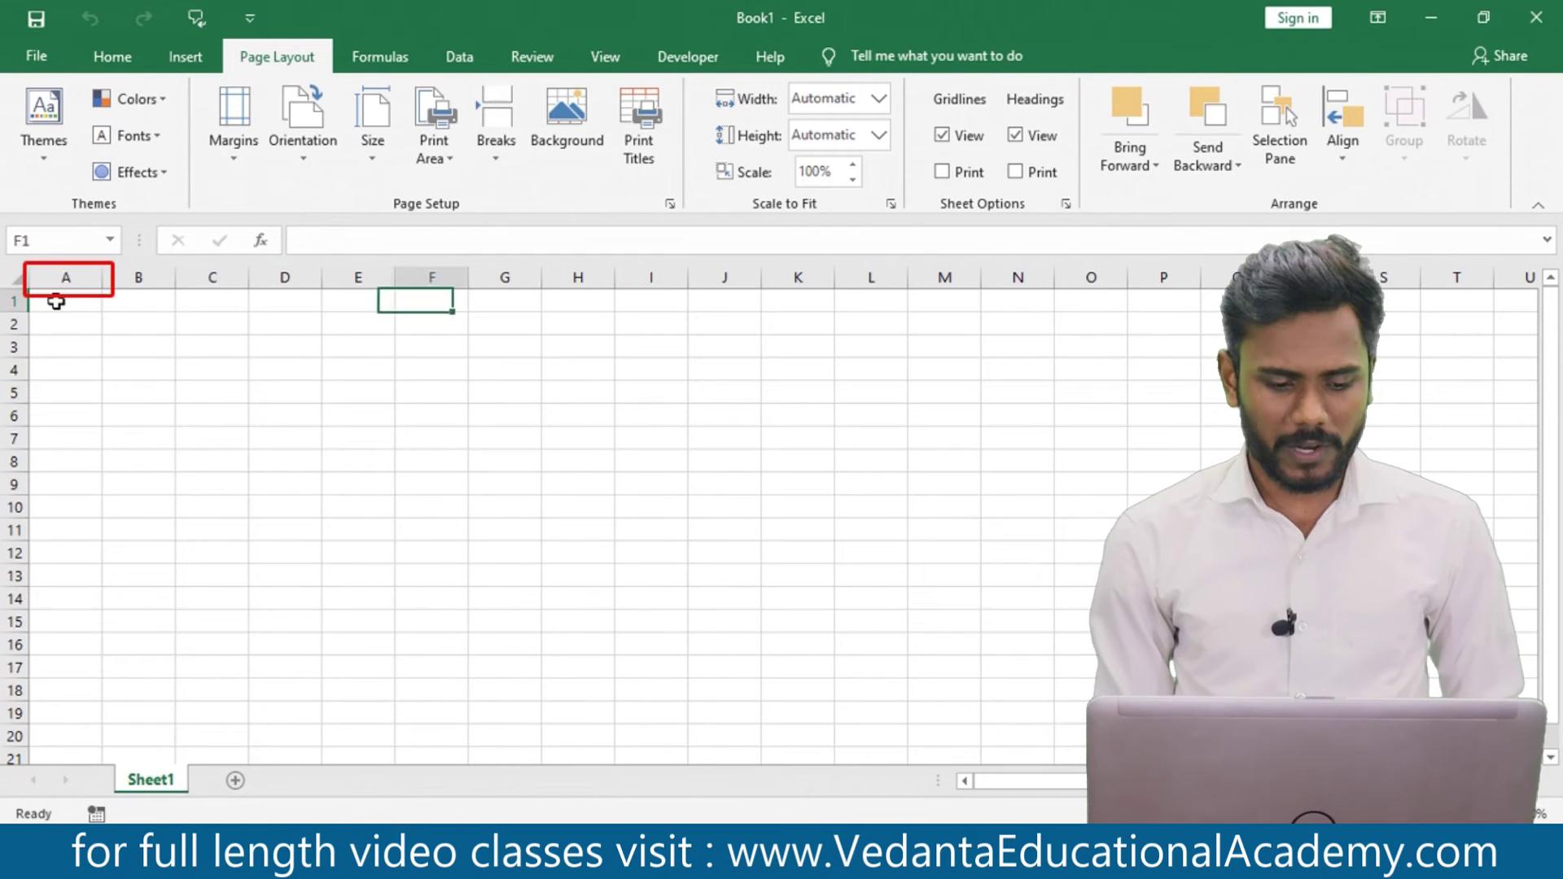
pyautogui.press('Right')
pyautogui.press('Right')
pyautogui.press('Right')
pyautogui.press('Right')
pyautogui.press('Right')
pyautogui.press('Right')
pyautogui.press('Right')
pyautogui.press('Right')
pyautogui.press('Right')
pyautogui.press('Right')
pyautogui.press('Right')
pyautogui.press('Right')
pyautogui.press('Right')
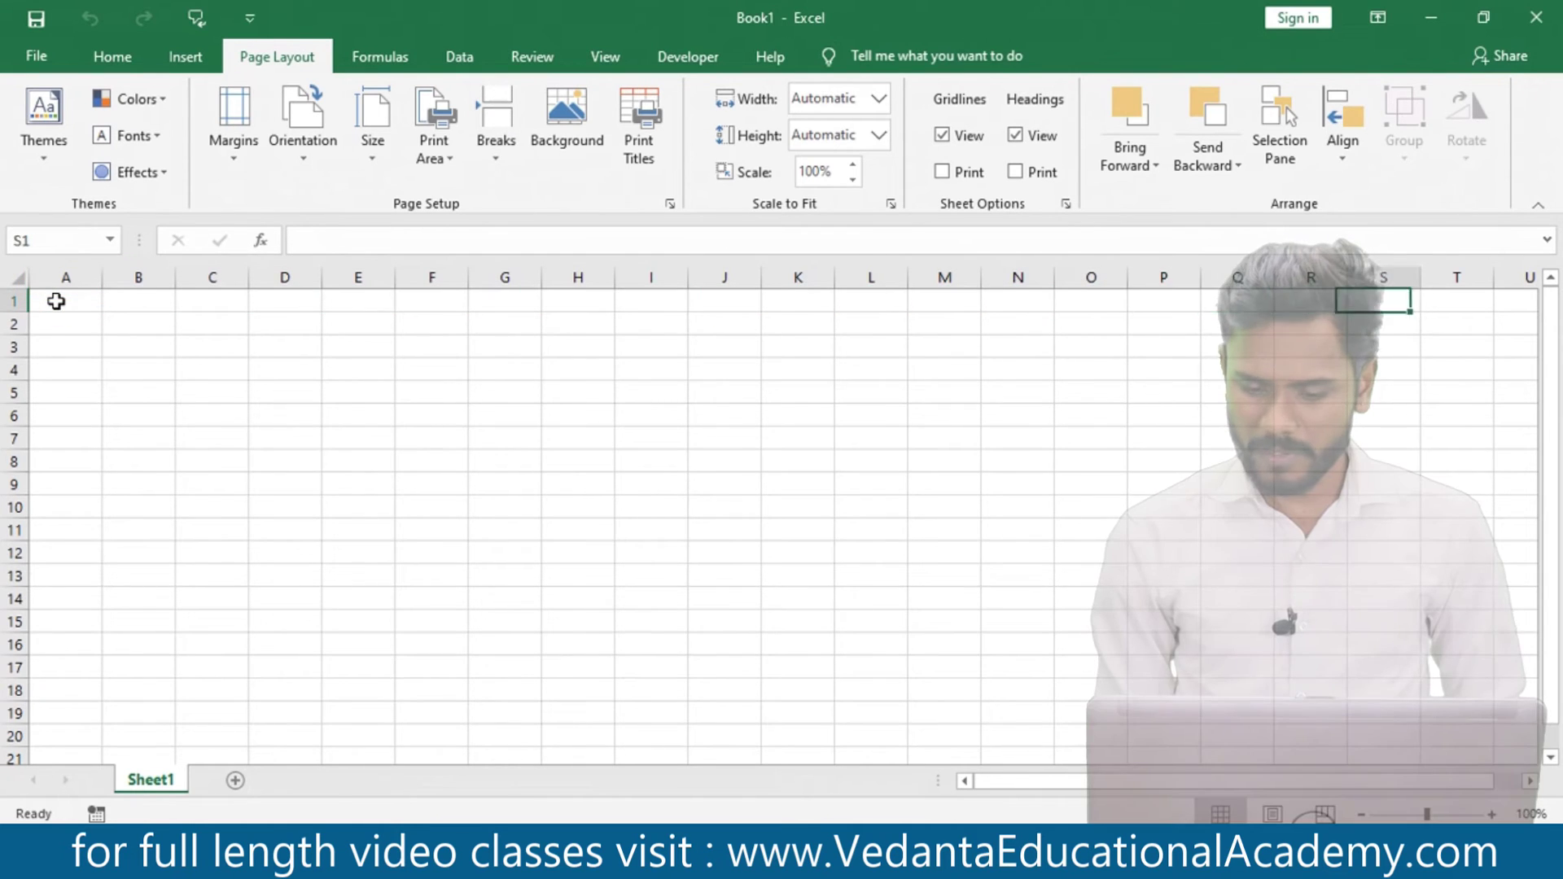
pyautogui.press('Right')
pyautogui.press('Right')
pyautogui.press('Right')
pyautogui.press('Right')
pyautogui.press('Right')
pyautogui.press('Right')
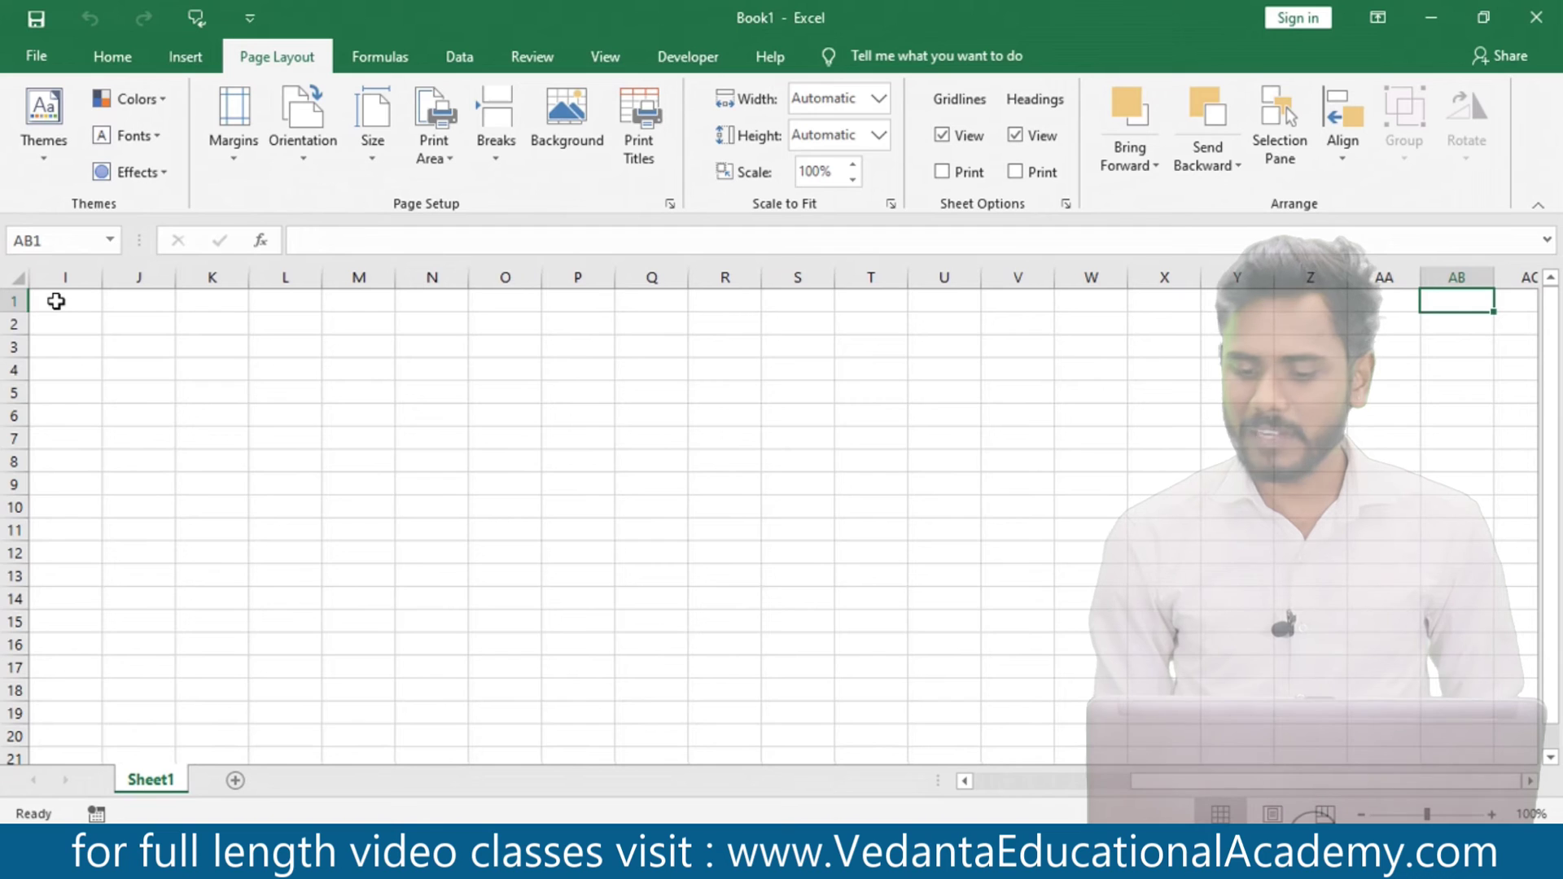
pyautogui.press('Left')
pyautogui.press('Left')
pyautogui.press('Left')
pyautogui.press('Left')
pyautogui.press('Left')
pyautogui.press('Left')
pyautogui.press('Left')
pyautogui.press('Left')
pyautogui.press('Left')
pyautogui.press('Left')
pyautogui.press('Left')
pyautogui.press('Left')
pyautogui.press('Left')
pyautogui.press('Left')
pyautogui.press('Left')
pyautogui.press('Left')
pyautogui.press('Left')
pyautogui.press('Left')
pyautogui.press('Left')
pyautogui.press('Left')
pyautogui.press('Left')
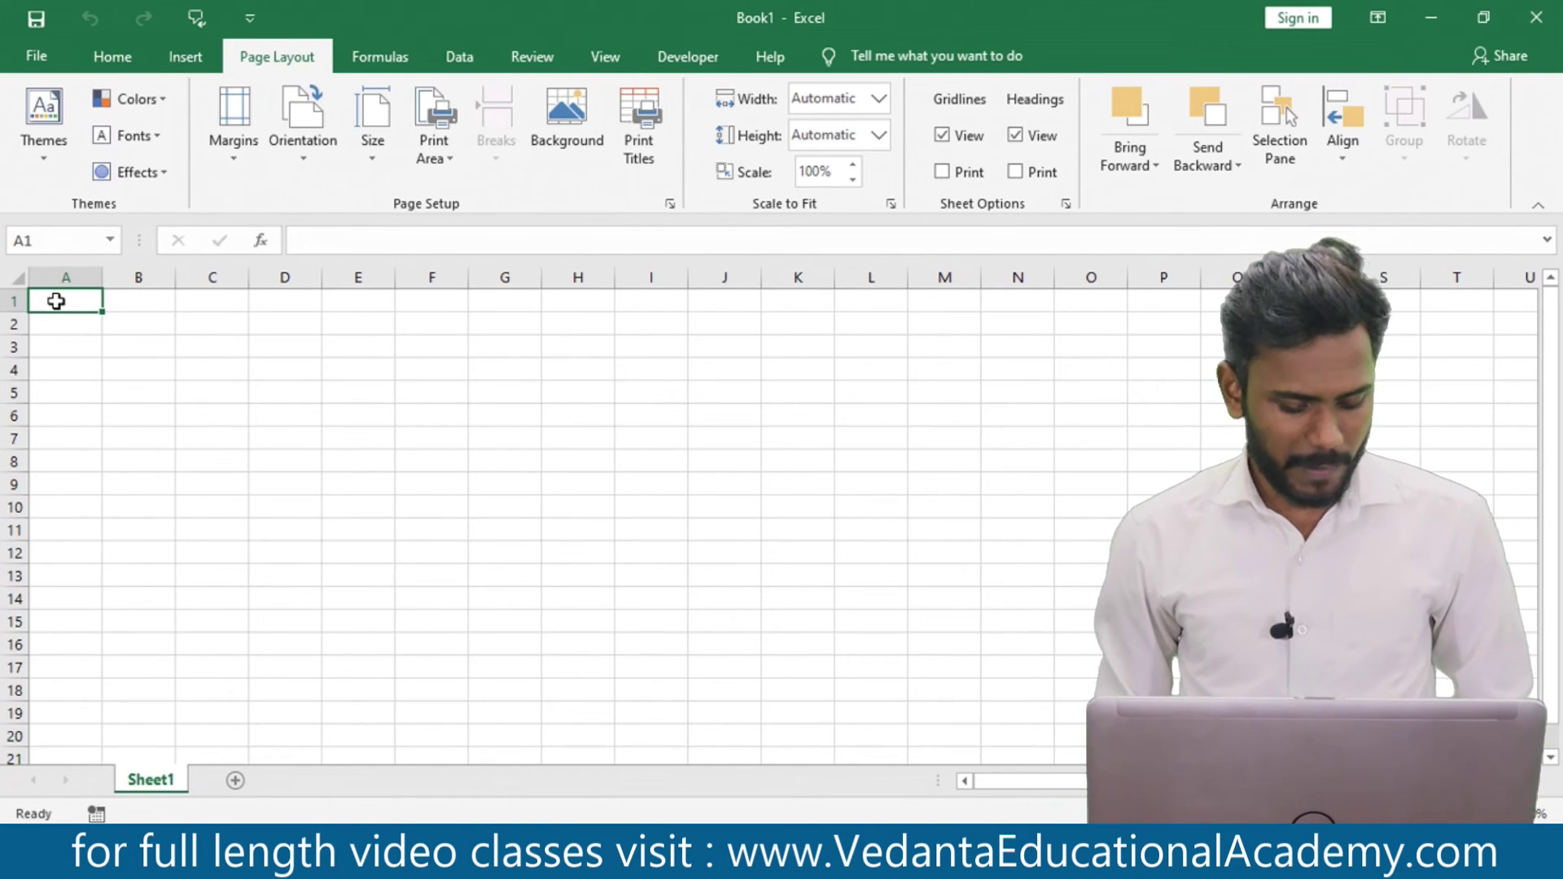
pyautogui.hotkey('ctrl', 'Right')
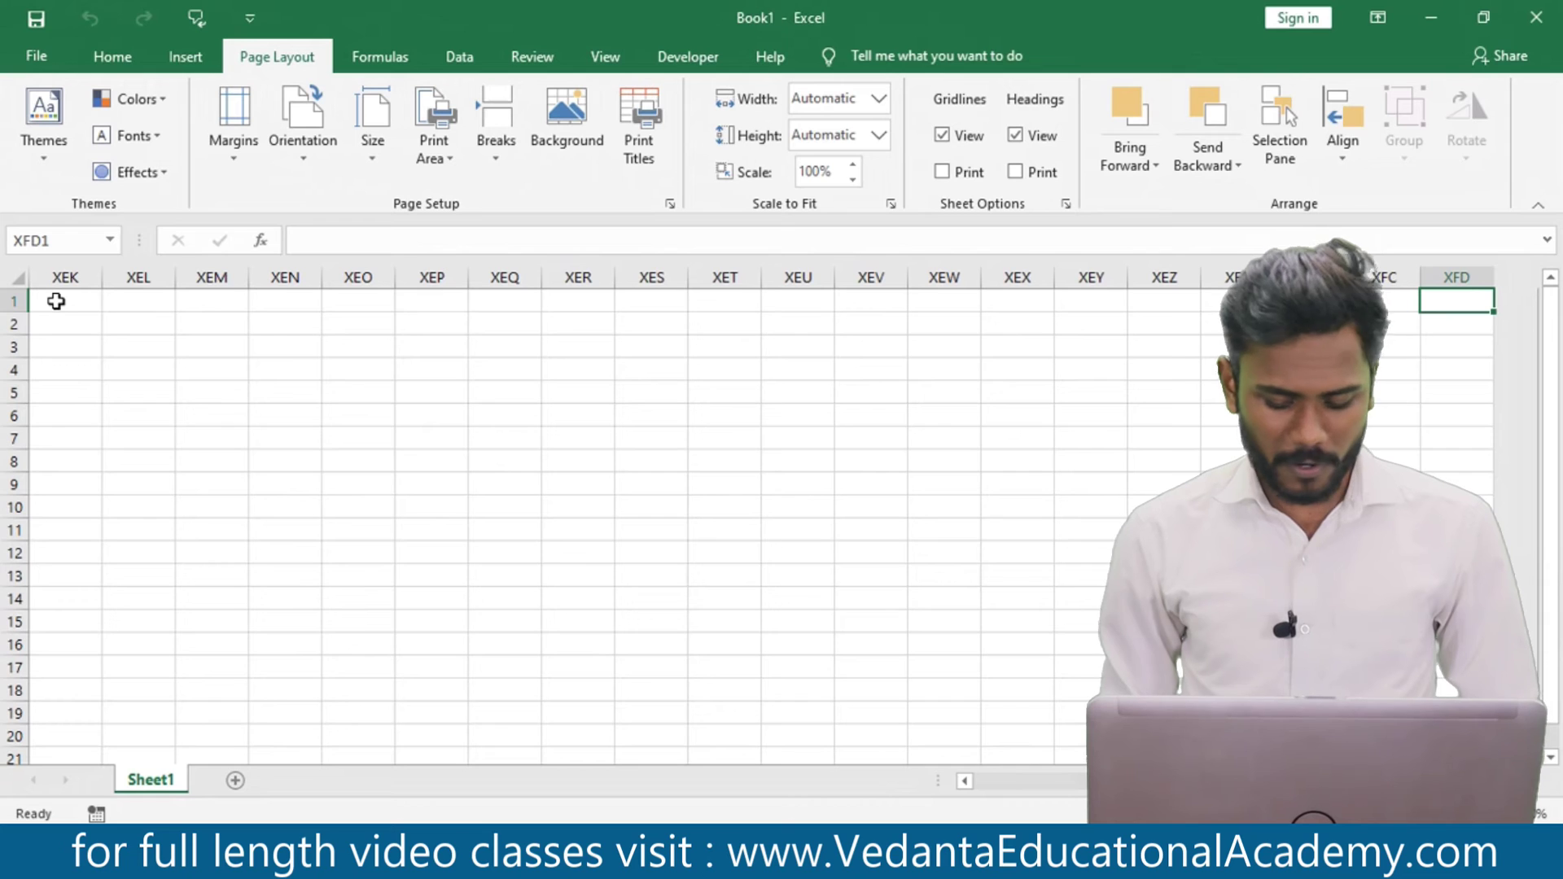
pyautogui.hotkey('ctrl', 'Home')
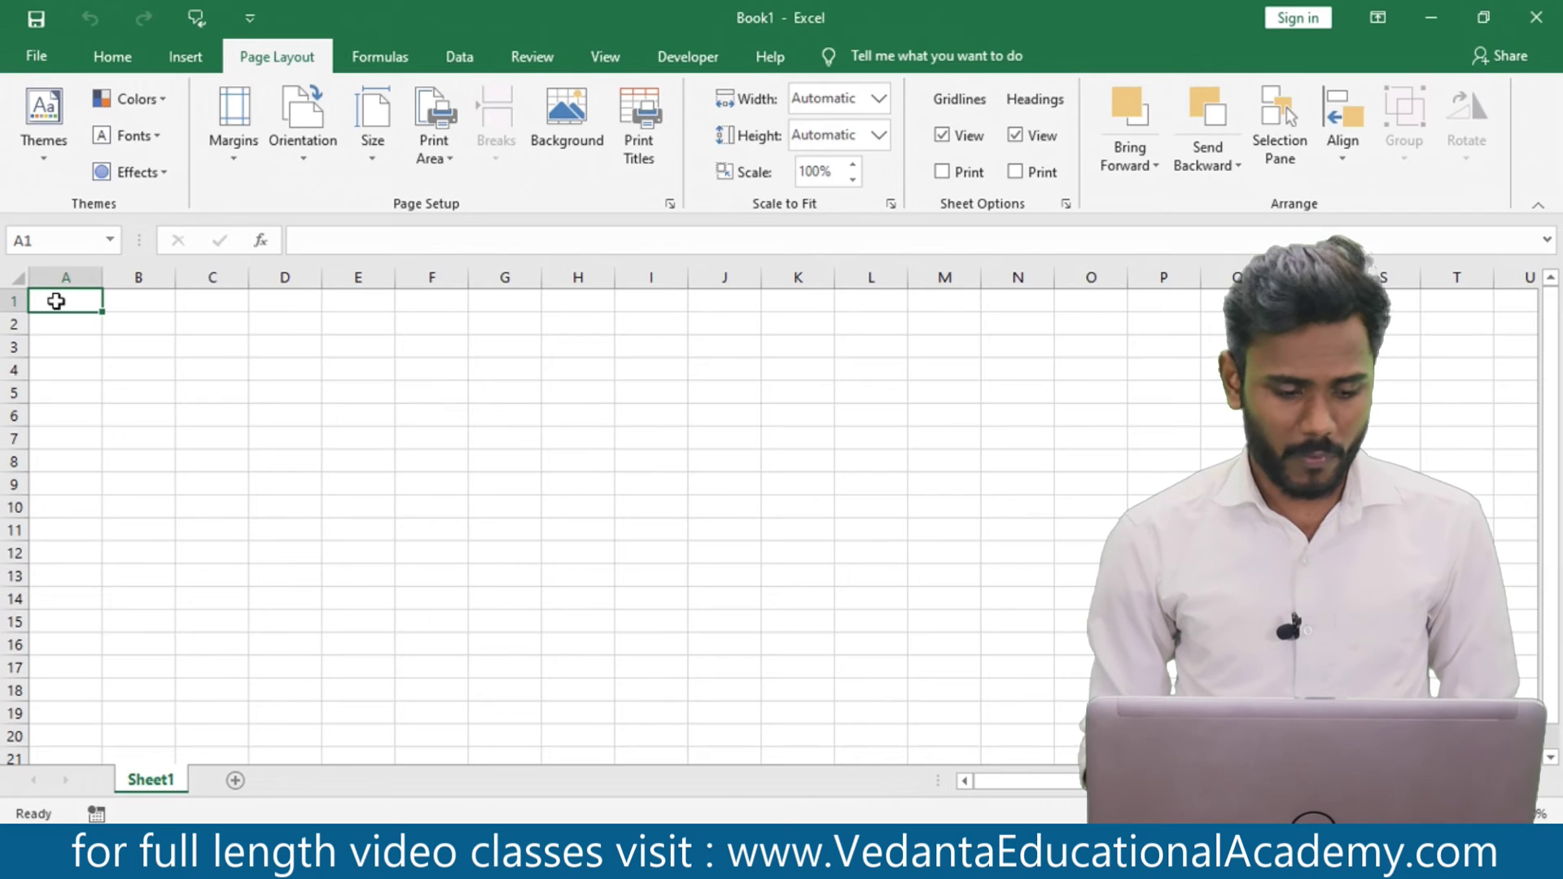
# - Jump down column A to the last row, 1048576, then add worksheet Sheet2
pyautogui.press('Down')
pyautogui.press('Down')
pyautogui.press('Down')
pyautogui.press('Down')
pyautogui.press('Down')
pyautogui.press('Down')
pyautogui.press('Down')
pyautogui.press('Down')
pyautogui.press('Down')
pyautogui.press('Down')
pyautogui.press('Down')
pyautogui.press('Down')
pyautogui.press('Down')
pyautogui.press('Down')
pyautogui.press('Down')
pyautogui.press('Down')
pyautogui.press('Down')
pyautogui.press('Down')
pyautogui.press('Down')
pyautogui.press('Down')
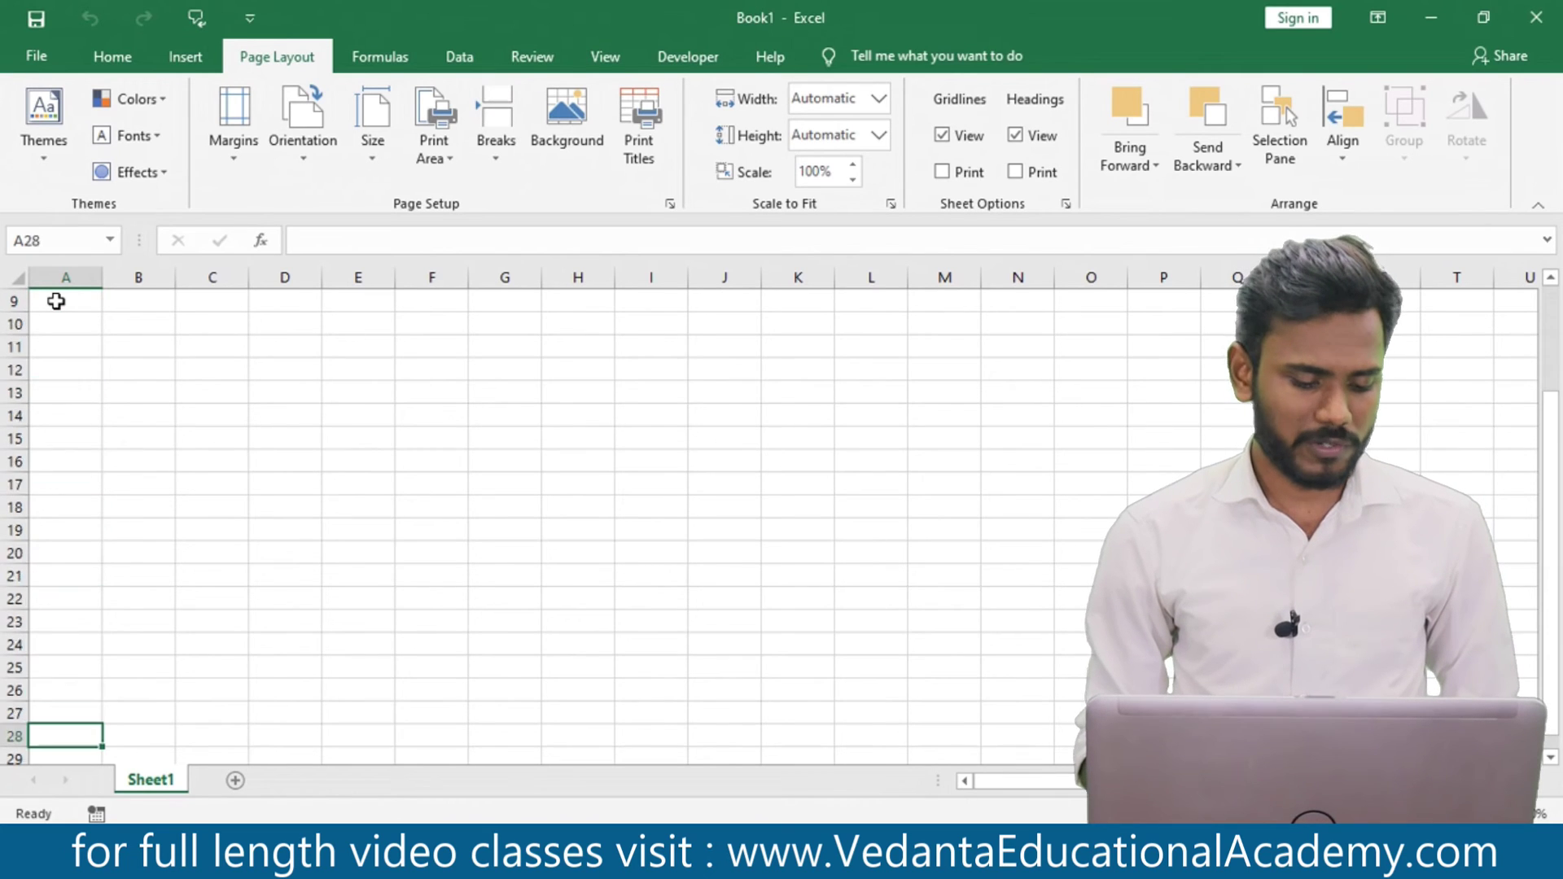
pyautogui.press('Down')
pyautogui.press('Down')
pyautogui.press('Down')
pyautogui.press('Down')
pyautogui.press('Down')
pyautogui.press('Down')
pyautogui.press('Down')
pyautogui.press('Down')
pyautogui.press('Down')
pyautogui.press('Down')
pyautogui.press('Down')
pyautogui.press('Down')
pyautogui.press('Down')
pyautogui.press('Down')
pyautogui.press('Down')
pyautogui.press('Down')
pyautogui.press('Down')
pyautogui.press('Down')
pyautogui.press('Down')
pyautogui.press('Down')
pyautogui.press('Down')
pyautogui.press('Down')
pyautogui.press('Down')
pyautogui.press('Down')
pyautogui.press('Down')
pyautogui.press('Down')
pyautogui.press('Down')
pyautogui.press('Down')
pyautogui.press('Down')
pyautogui.press('Down')
pyautogui.press('Down')
pyautogui.press('Down')
pyautogui.press('Down')
pyautogui.press('Down')
pyautogui.press('Down')
pyautogui.press('Down')
pyautogui.press('Down')
pyautogui.press('Down')
pyautogui.press('Down')
pyautogui.press('Down')
pyautogui.press('Down')
pyautogui.press('Down')
pyautogui.press('Down')
pyautogui.press('Down')
pyautogui.press('Down')
pyautogui.press('Down')
pyautogui.press('Down')
pyautogui.press('Down')
pyautogui.press('Down')
pyautogui.press('Down')
pyautogui.press('Down')
pyautogui.press('Down')
pyautogui.press('Down')
pyautogui.press('Down')
pyautogui.press('Down')
pyautogui.press('Down')
pyautogui.press('Down')
pyautogui.press('Down')
pyautogui.press('Down')
pyautogui.press('Down')
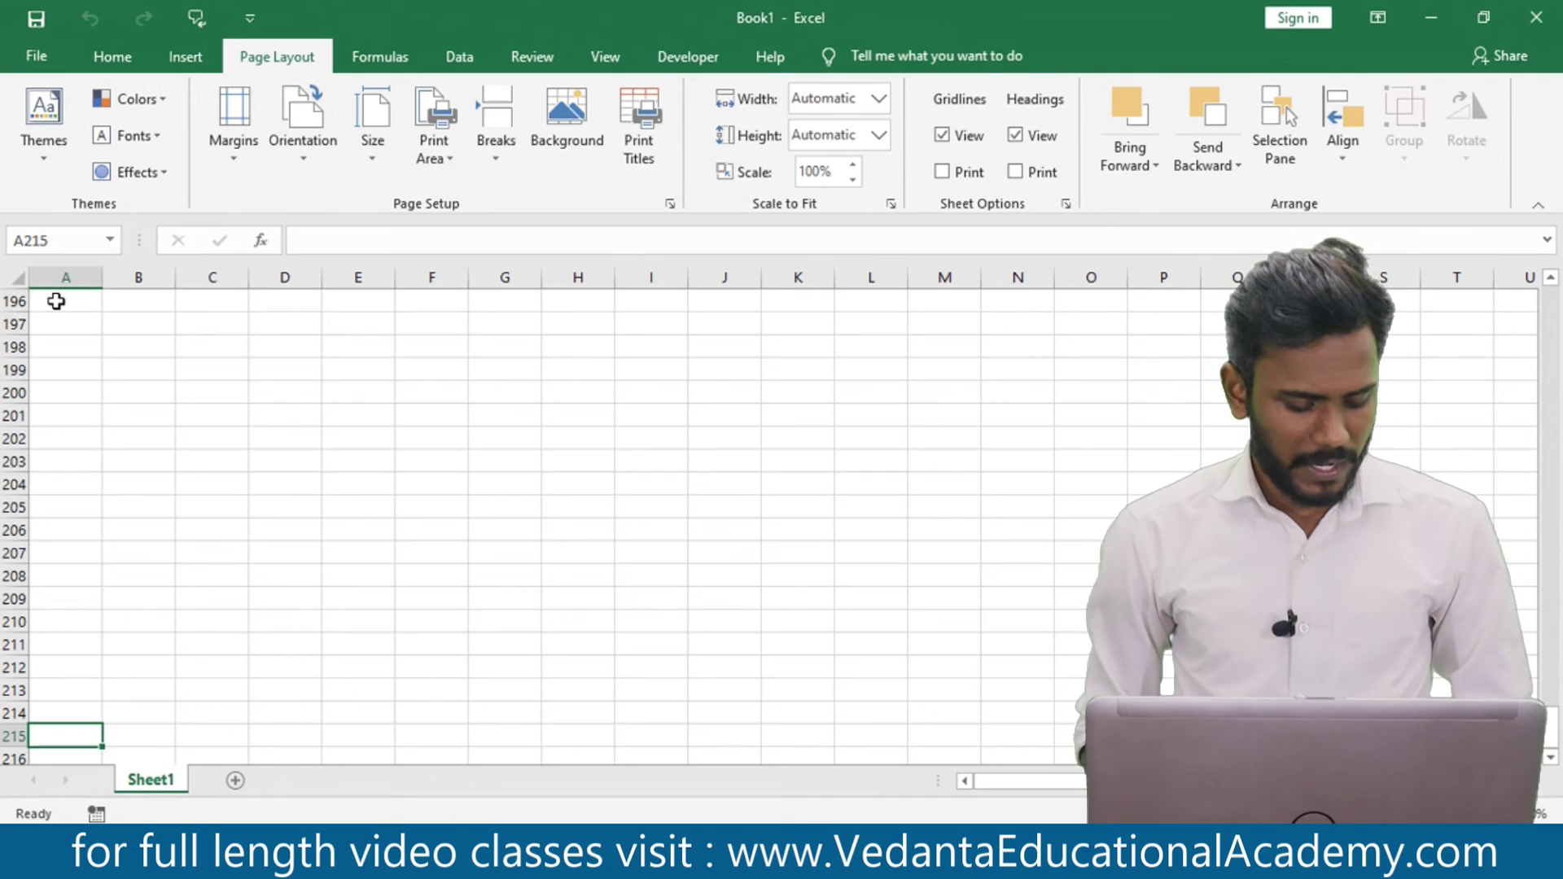
pyautogui.hotkey('ctrl', 'Down')
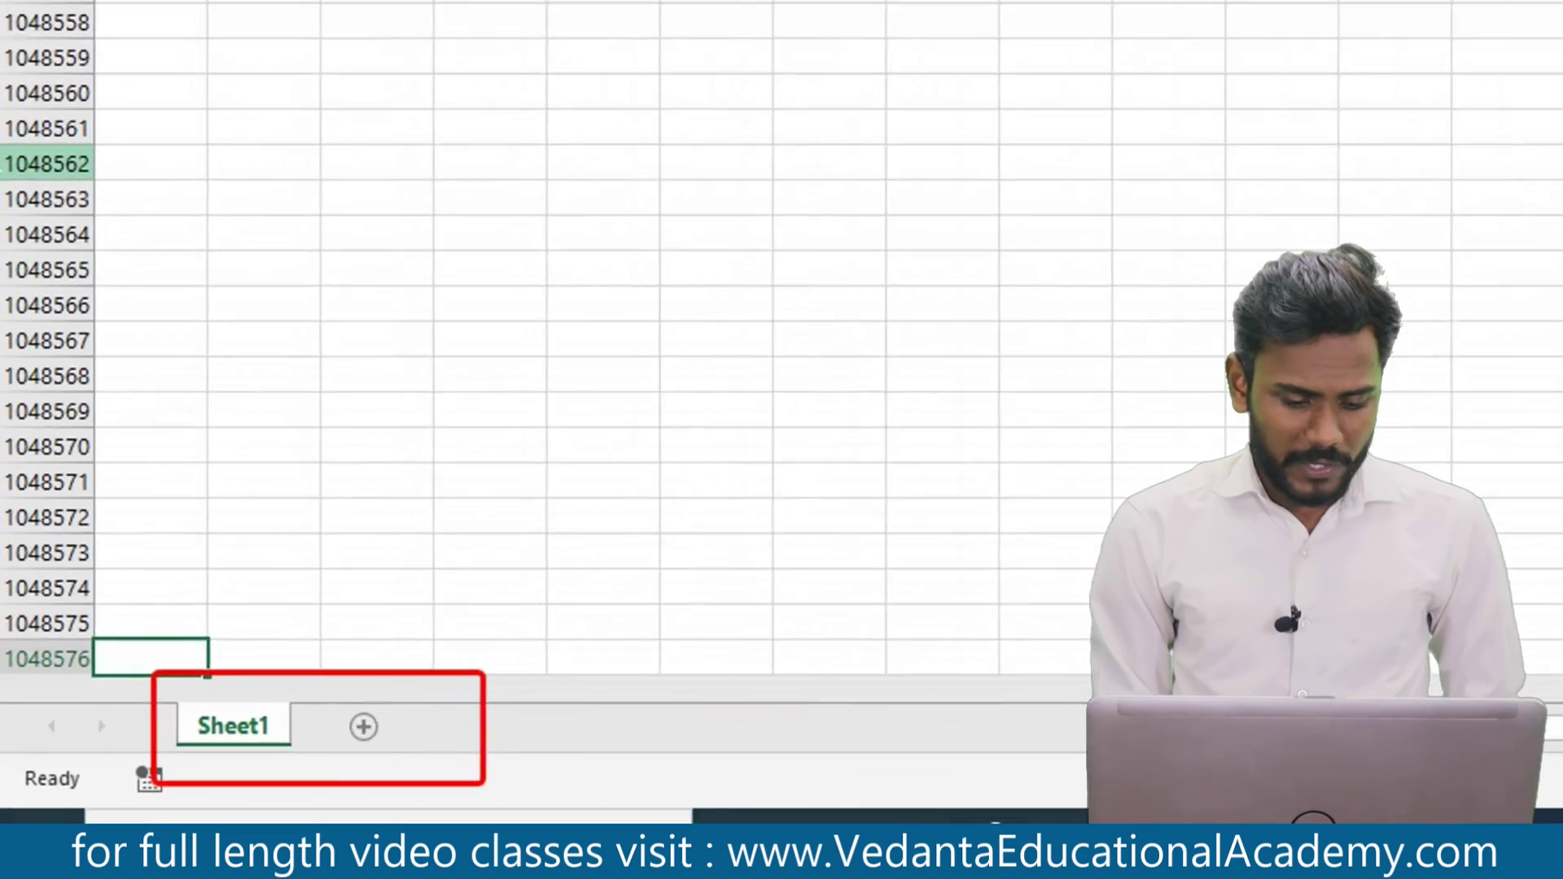
pyautogui.click(359, 732)
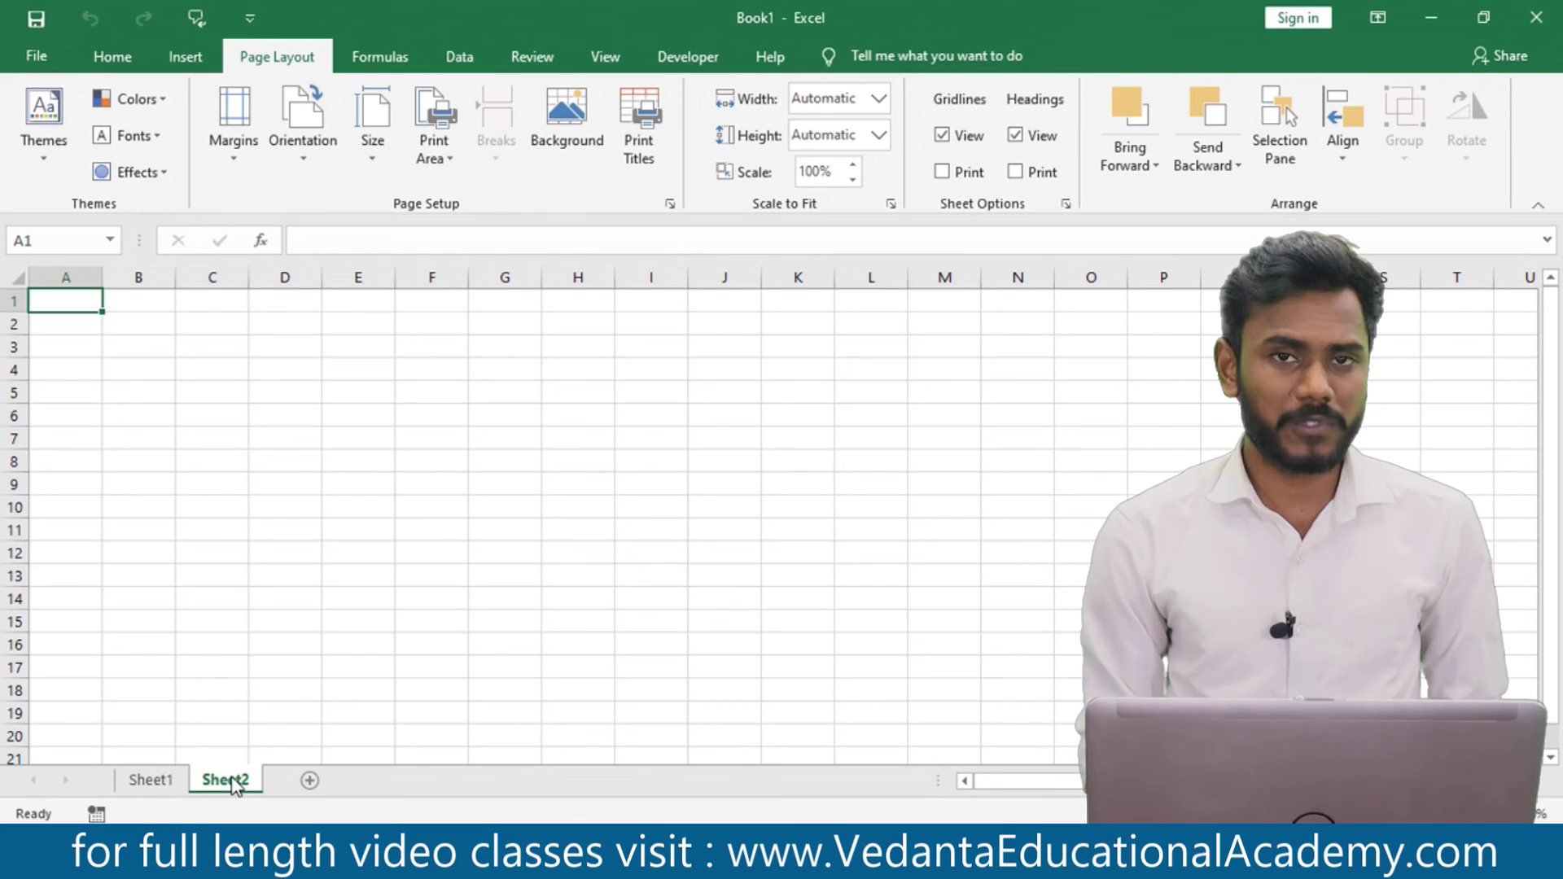
# - Add two more blank worksheets, Sheet3 and Sheet4, to Book1
pyautogui.click(307, 780)
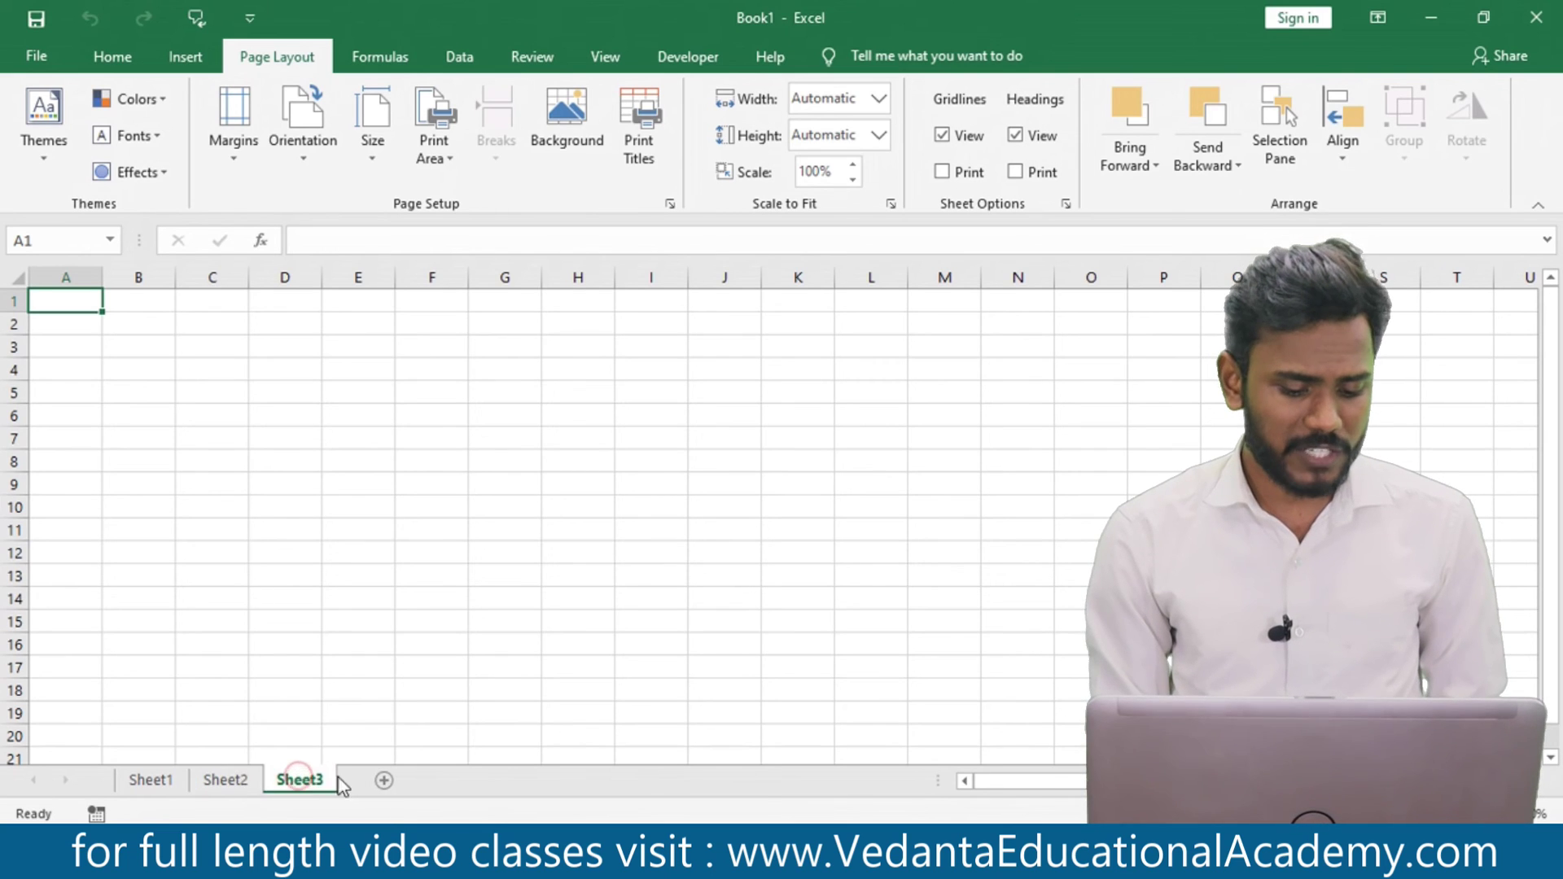
pyautogui.click(386, 780)
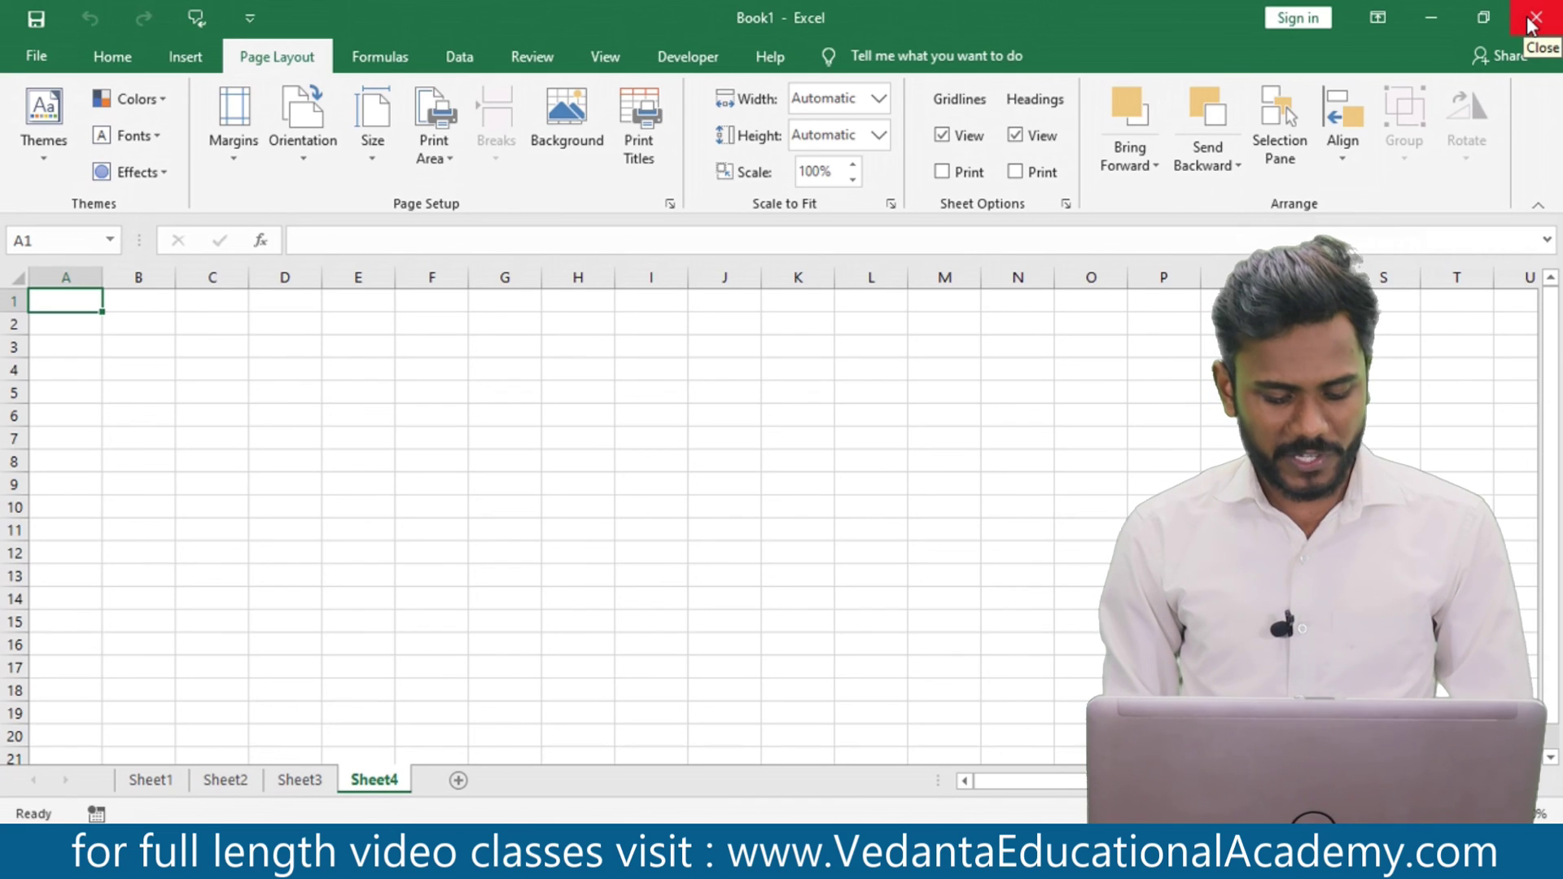
# - Close Book1 and choose Don't Save at the save prompt
pyautogui.press('alt')
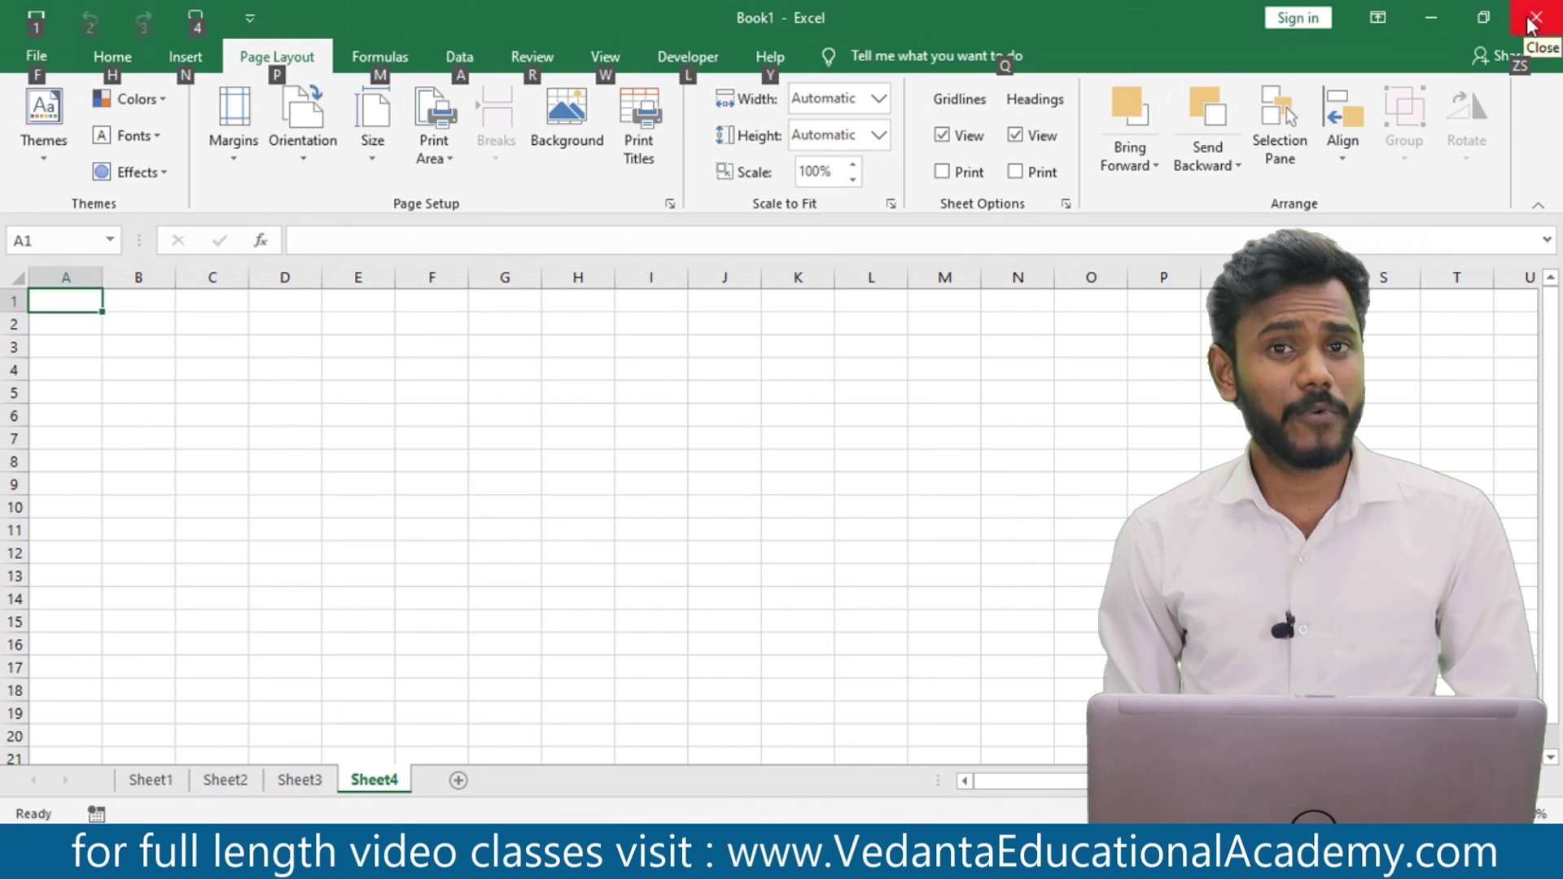
pyautogui.click(1530, 22)
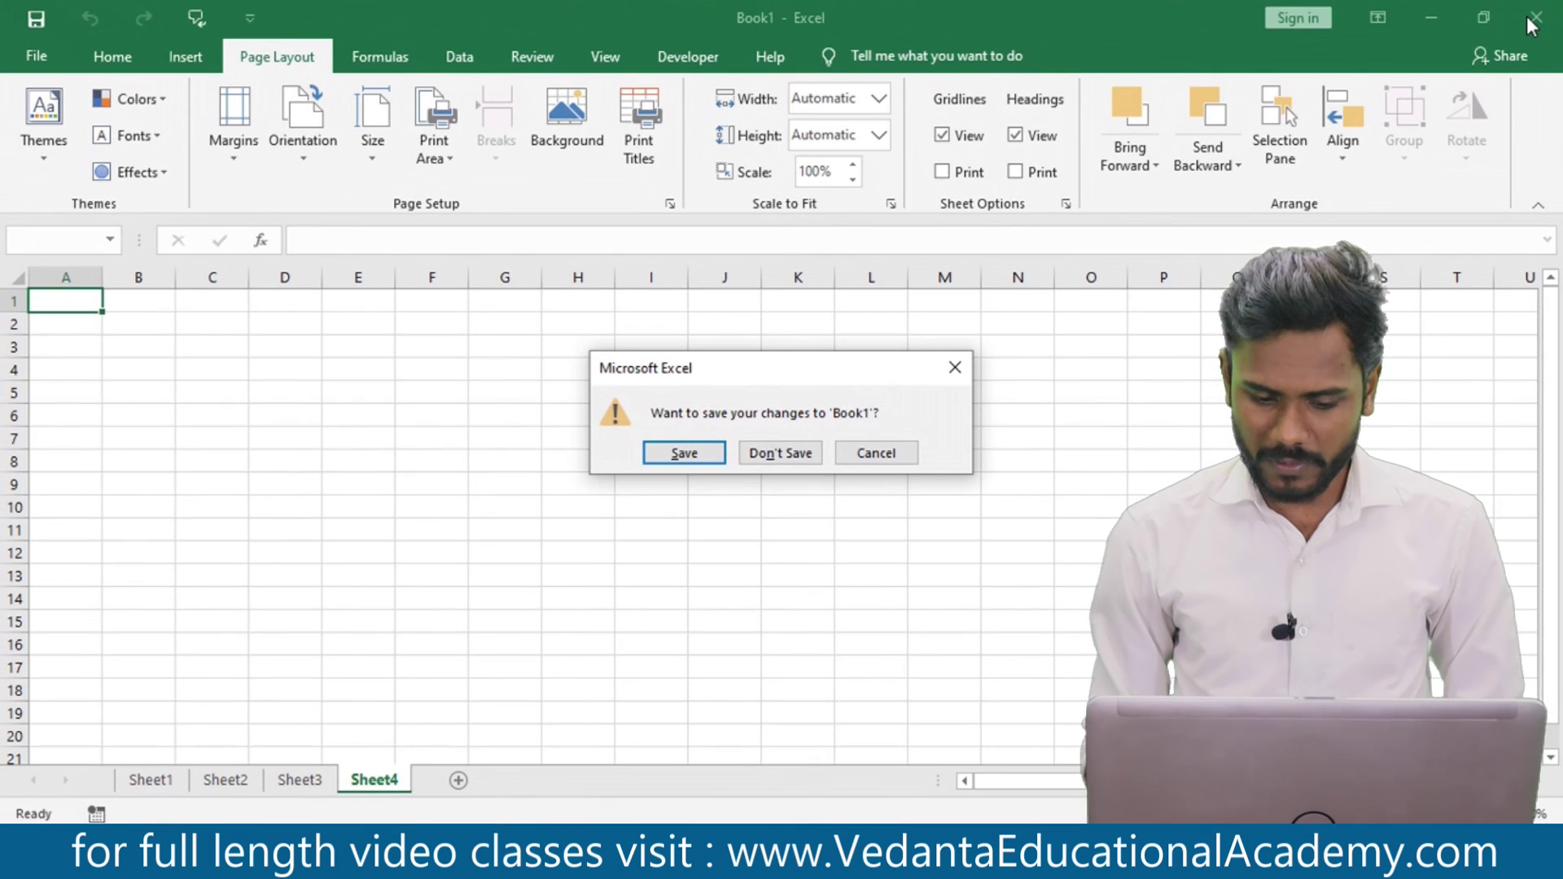
pyautogui.press('Tab')
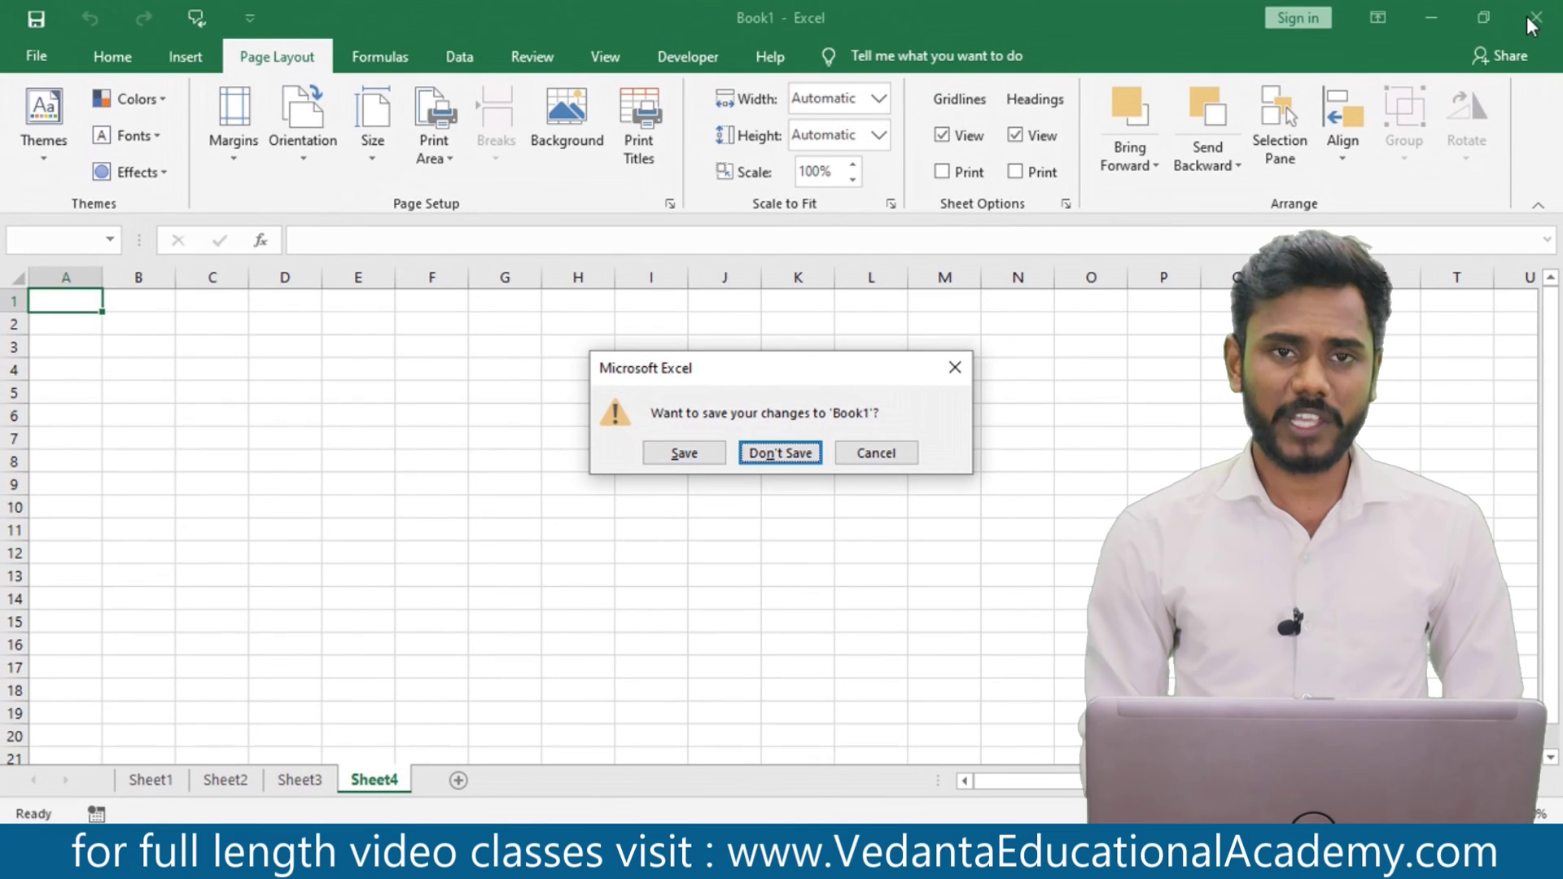
pyautogui.hotkey('shift', 'Tab')
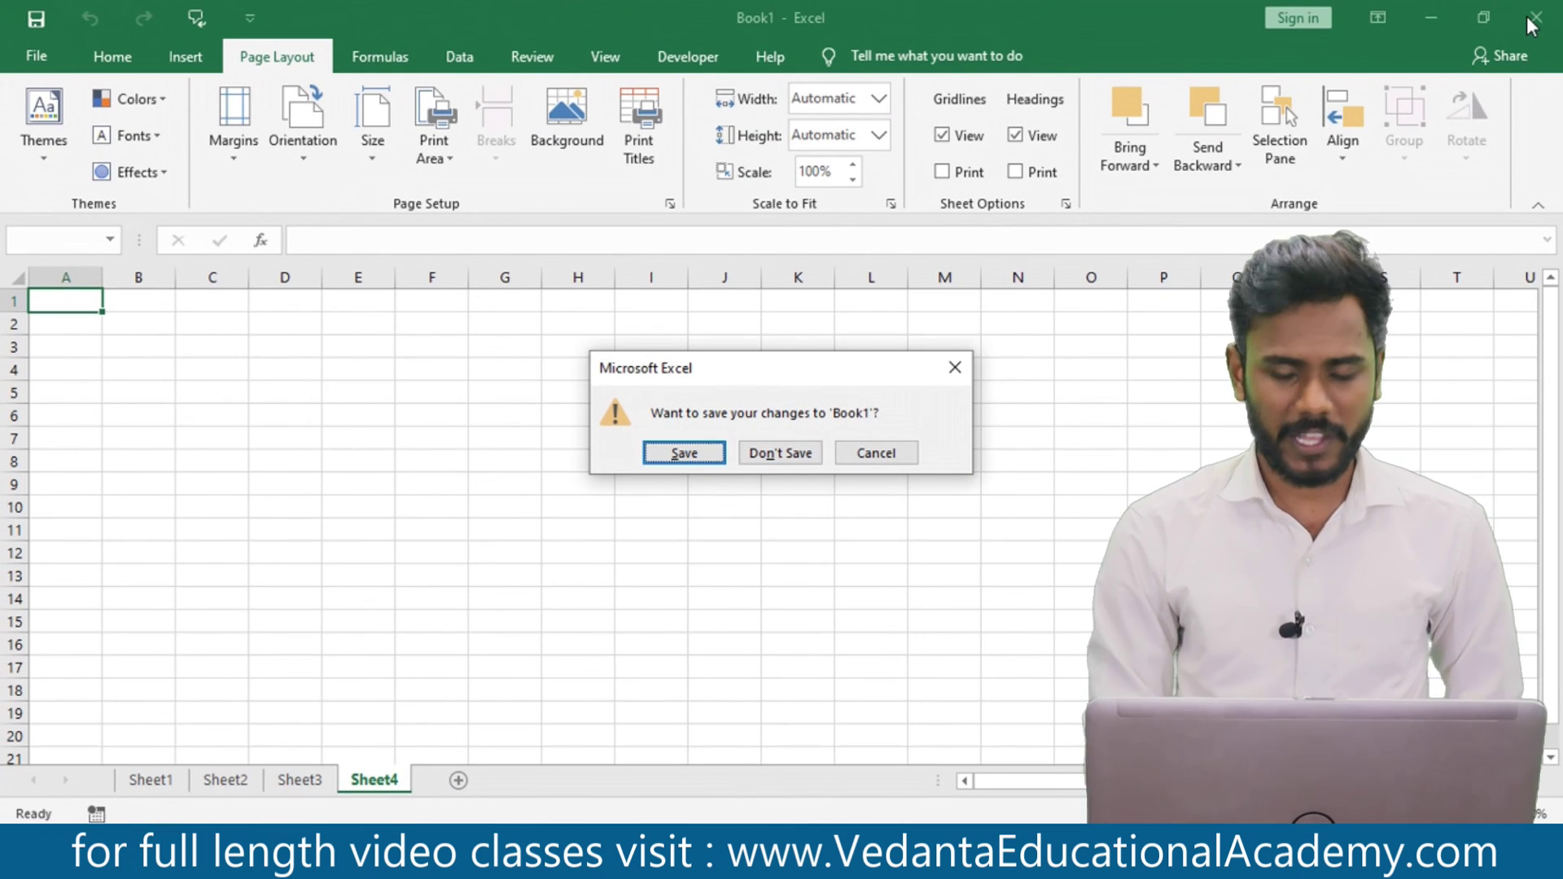
pyautogui.press('Tab')
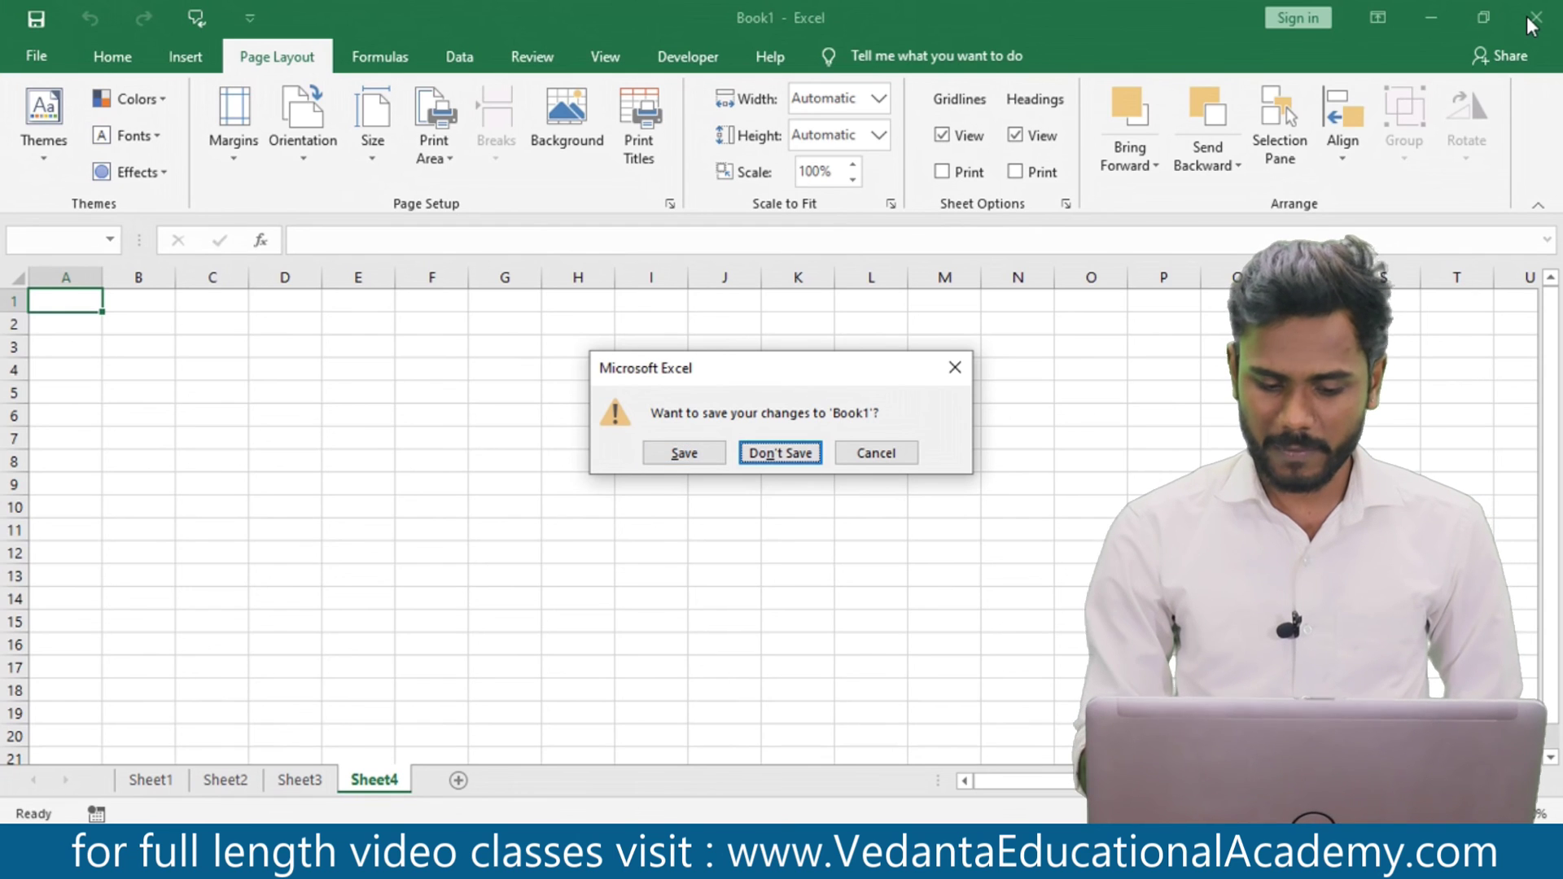
pyautogui.press('Return')
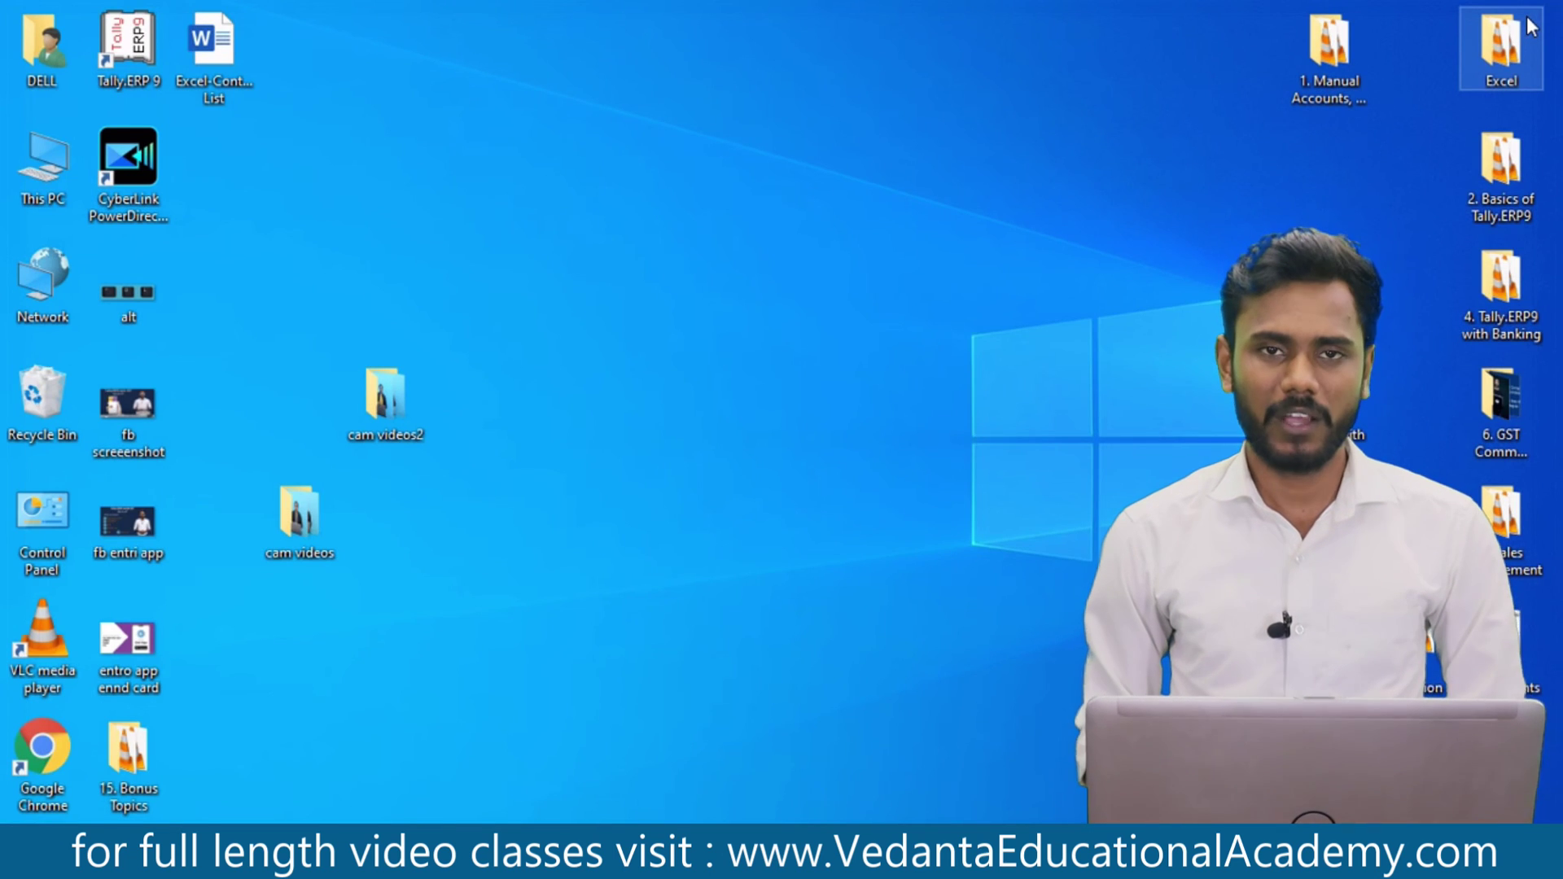